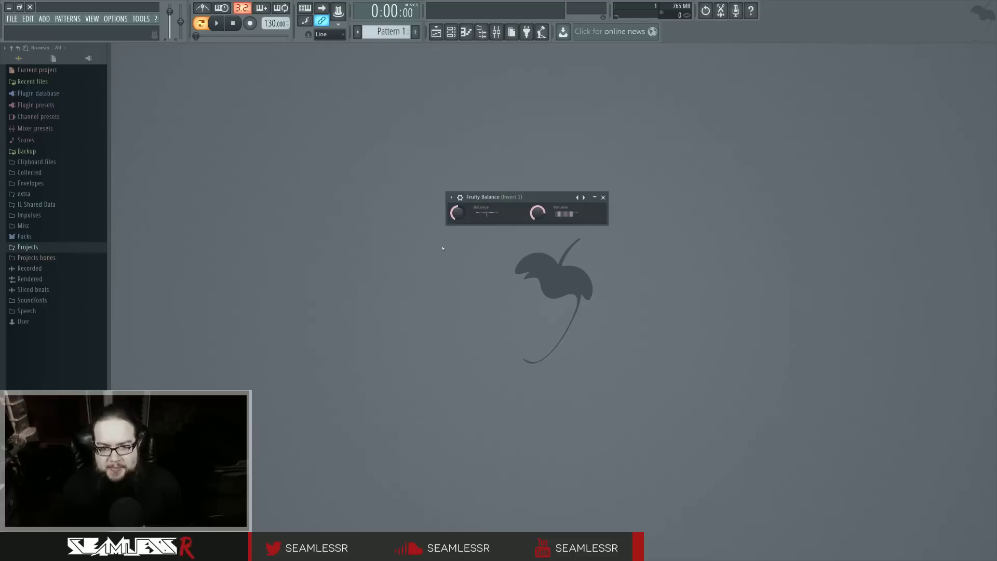
# Open the mixer and arrange it below the Fruity Balance window so that both are fully accessible.
pyautogui.moveTo(458, 213)
pyautogui.mouseDown()
pyautogui.moveTo(457, 226)
pyautogui.moveTo(457, 182)
pyautogui.moveTo(457, 241)
pyautogui.moveTo(458, 213)
pyautogui.mouseUp()
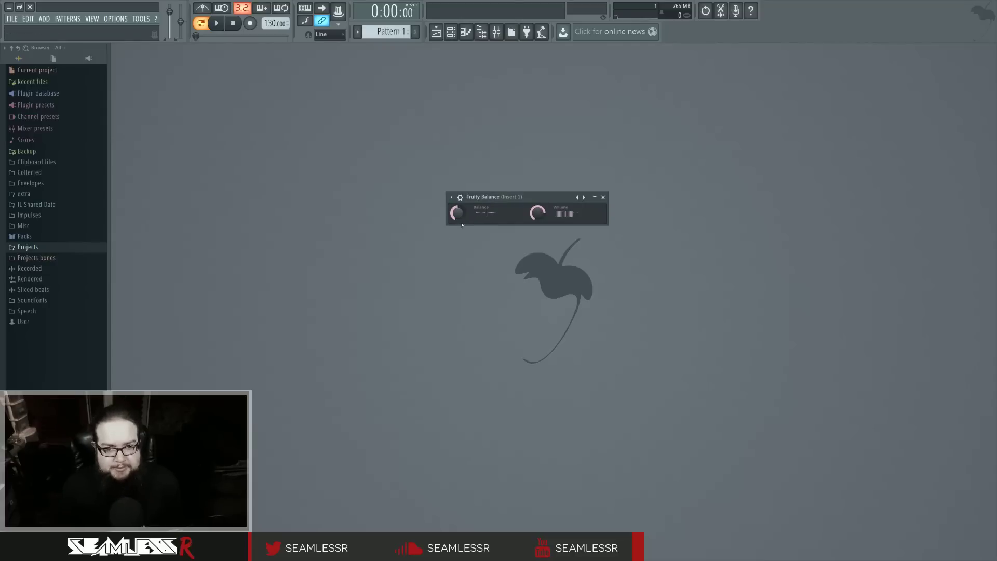
pyautogui.moveTo(537, 213)
pyautogui.mouseDown()
pyautogui.moveTo(538, 233)
pyautogui.moveTo(537, 219)
pyautogui.mouseUp()
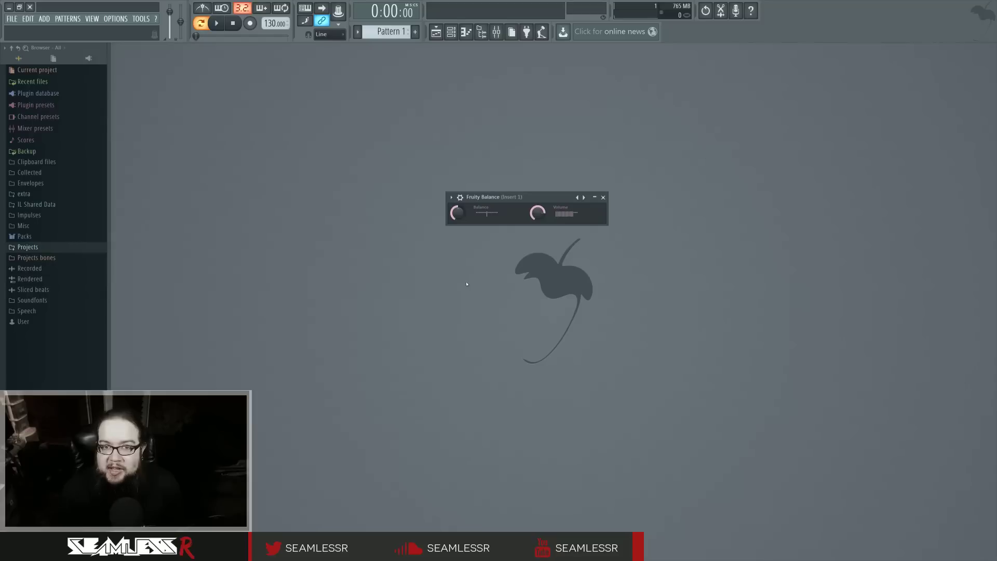
pyautogui.click(496, 31)
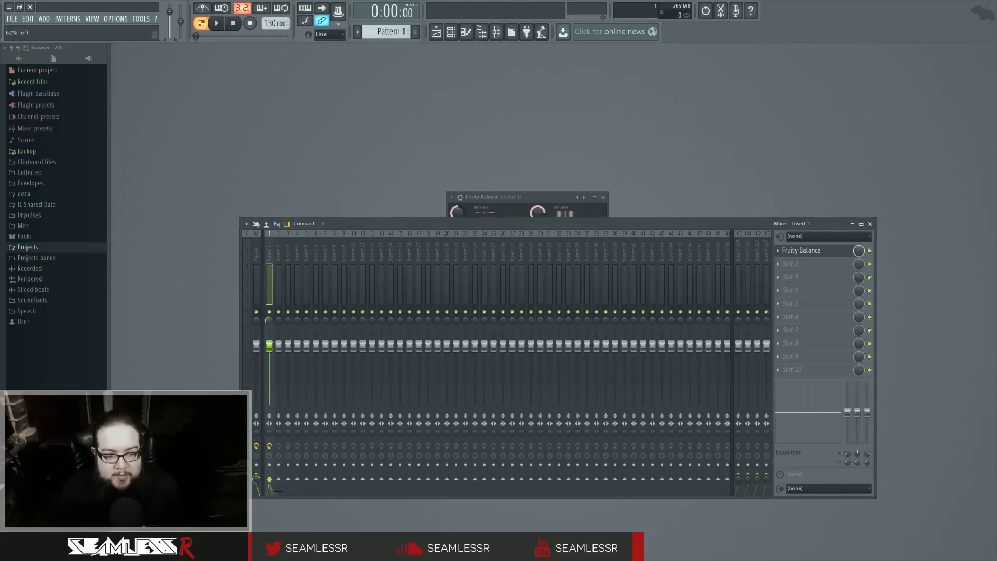
pyautogui.moveTo(269, 344)
pyautogui.mouseDown()
pyautogui.moveTo(269, 367)
pyautogui.moveTo(269, 344)
pyautogui.mouseUp()
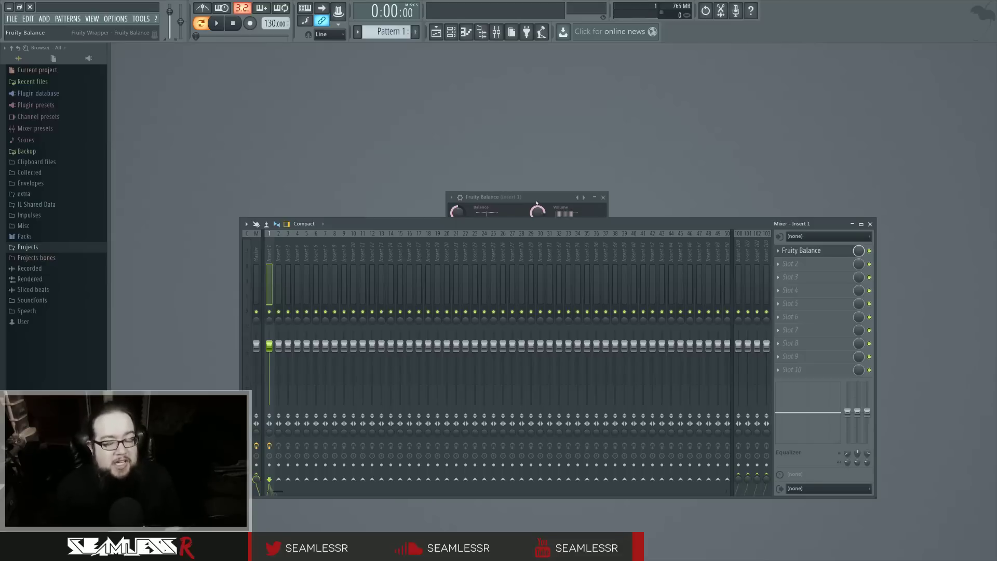
pyautogui.moveTo(401, 260); pyautogui.dragTo(269, 259)
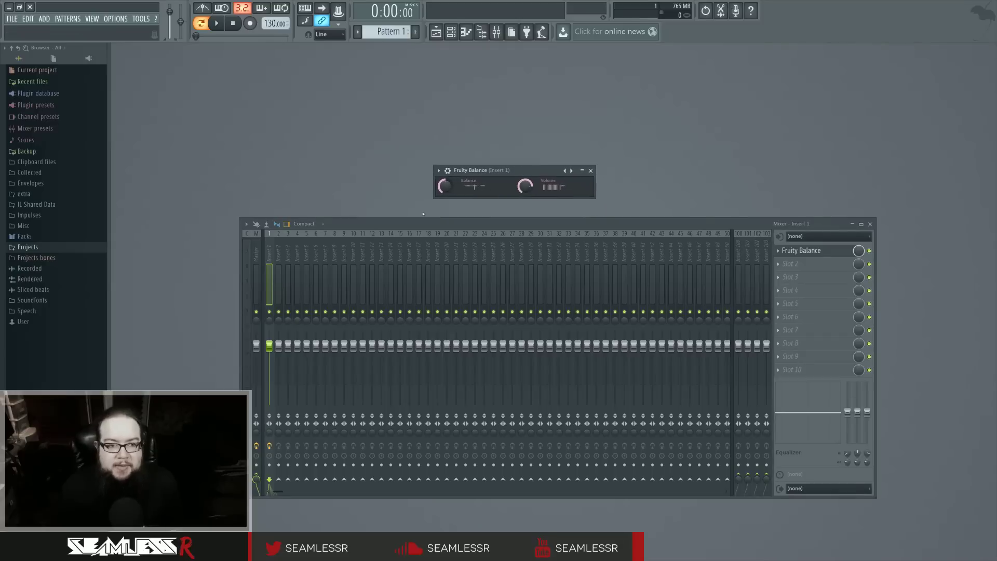
pyautogui.moveTo(480, 226); pyautogui.dragTo(460, 210)
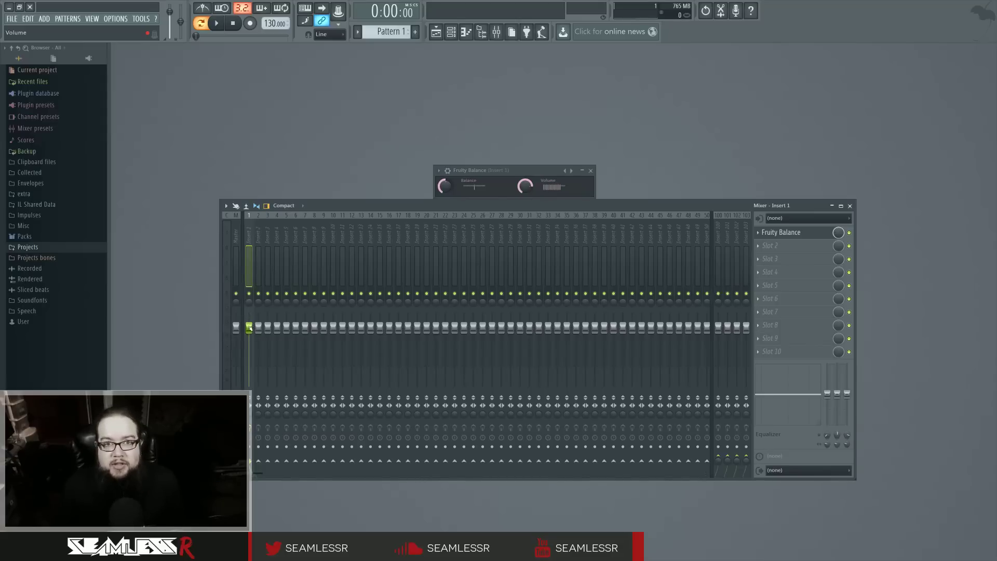
# Show the playlist and create an automation clip for the Insert 1 volume fader.
pyautogui.click(436, 32)
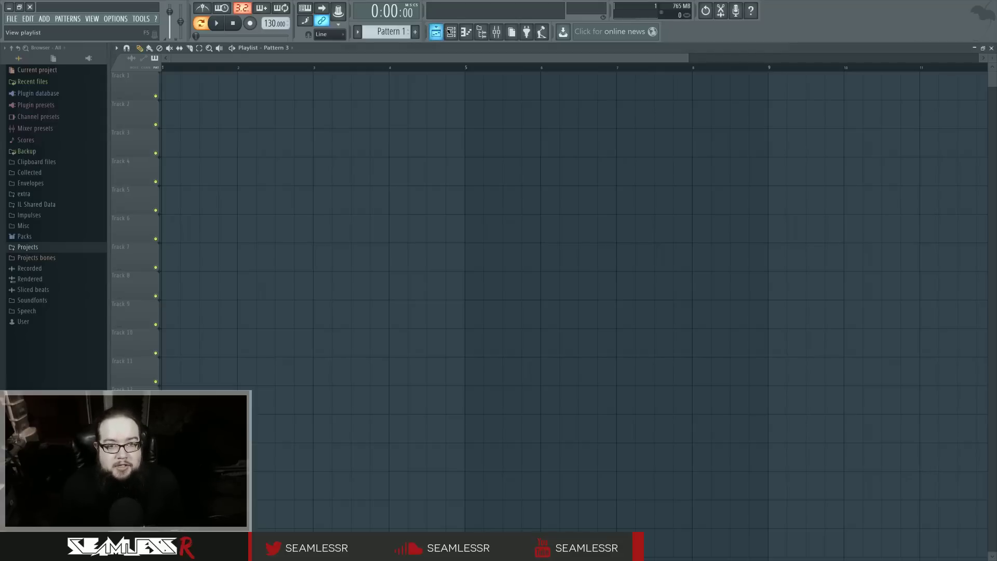
pyautogui.click(452, 32)
pyautogui.click(496, 33)
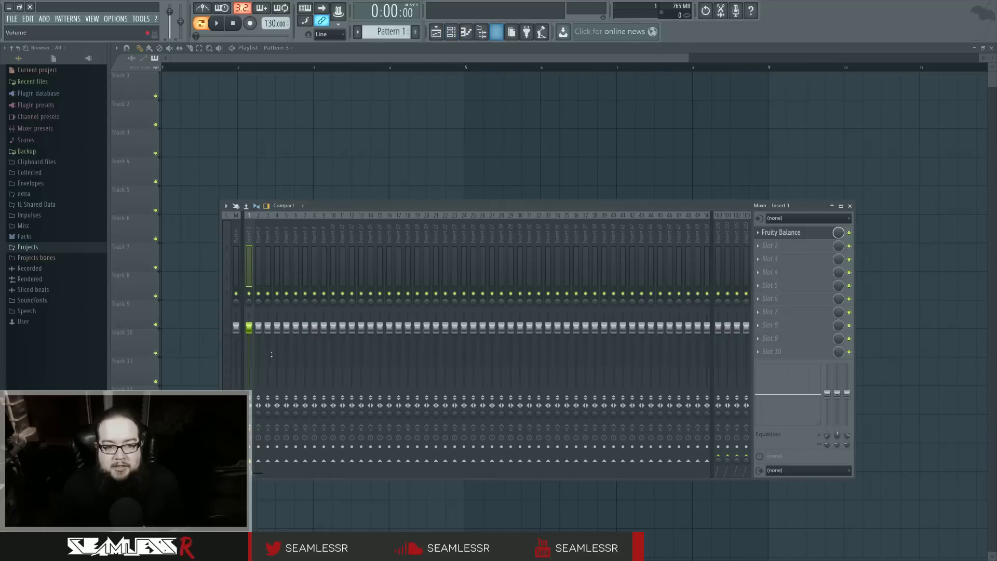
pyautogui.rightClick(248, 328)
pyautogui.click(283, 348)
pyautogui.click(197, 129)
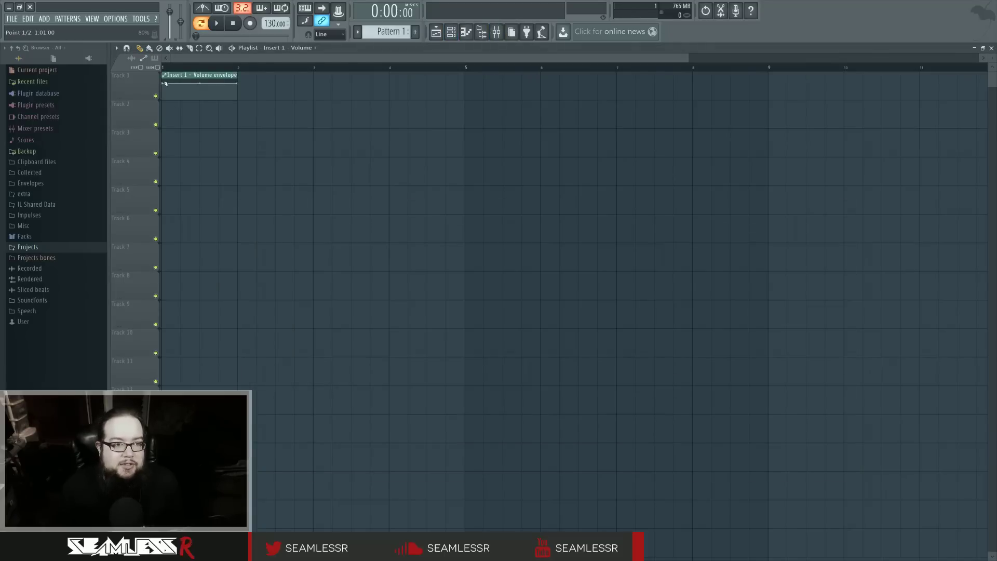
# Shape the volume envelope as a curve rising from zero and shorten its clip to one beat.
pyautogui.moveTo(162, 83); pyautogui.dragTo(162, 100)
pyautogui.rightClick(181, 83)
pyautogui.moveTo(237, 80); pyautogui.dragTo(181, 82)
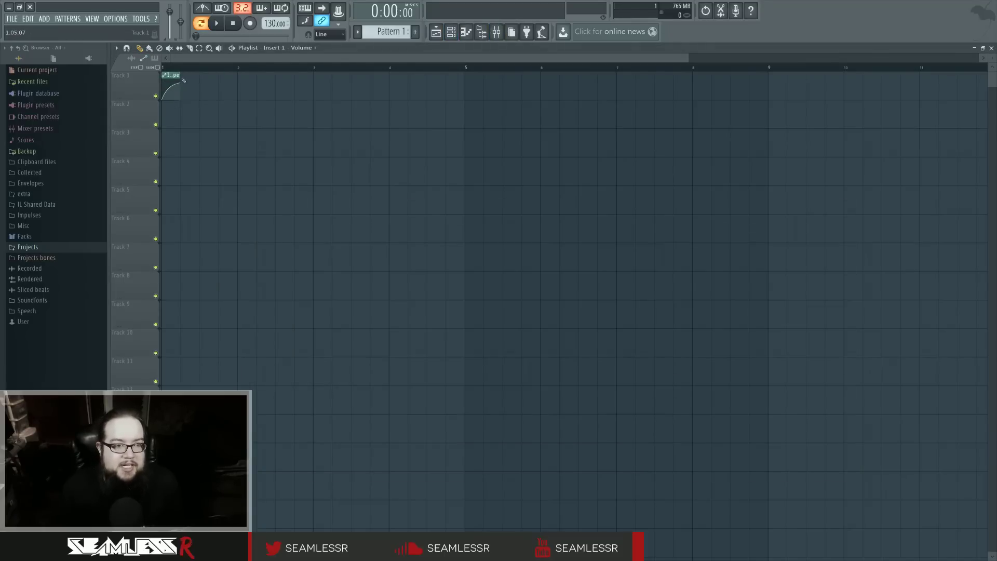
# Paint copies of the one-beat volume clip along Track 1 to fill the first four bars.
pyautogui.moveTo(391, 88)
pyautogui.mouseDown()
pyautogui.moveTo(427, 89)
pyautogui.moveTo(174, 88)
pyautogui.moveTo(473, 97)
pyautogui.mouseUp()
pyautogui.rightClick(189, 87)
pyautogui.click(149, 47)
pyautogui.rightClick(473, 95)
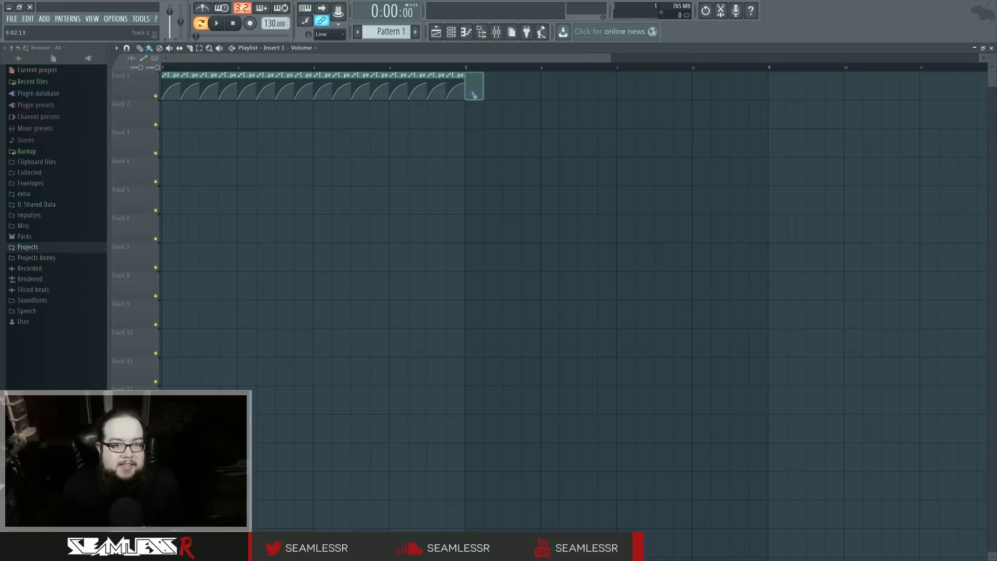
# Play the song with the mixer open and watch how the Insert 1 volume fader follows the automation.
pyautogui.click(496, 32)
pyautogui.press('space')
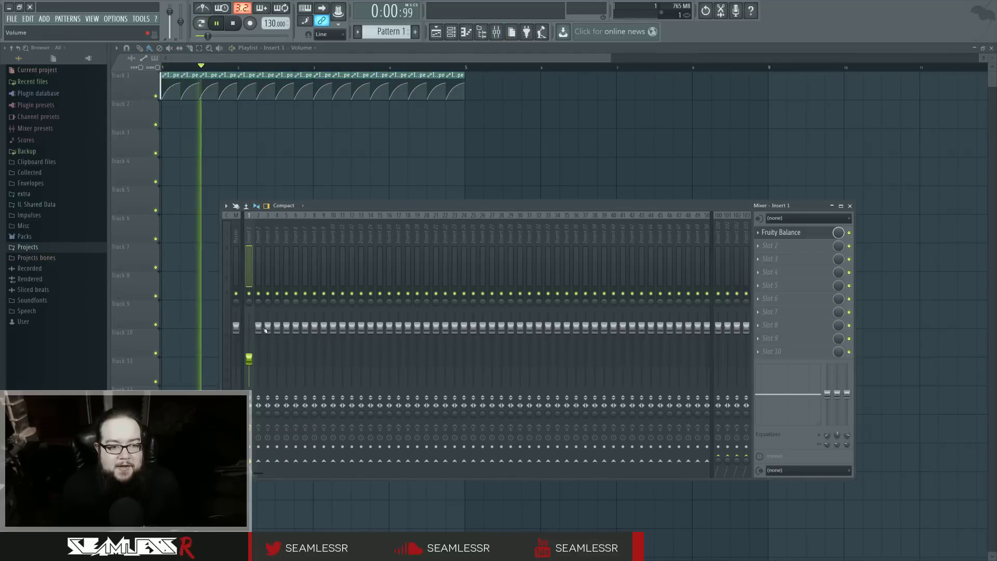
pyautogui.press('space')
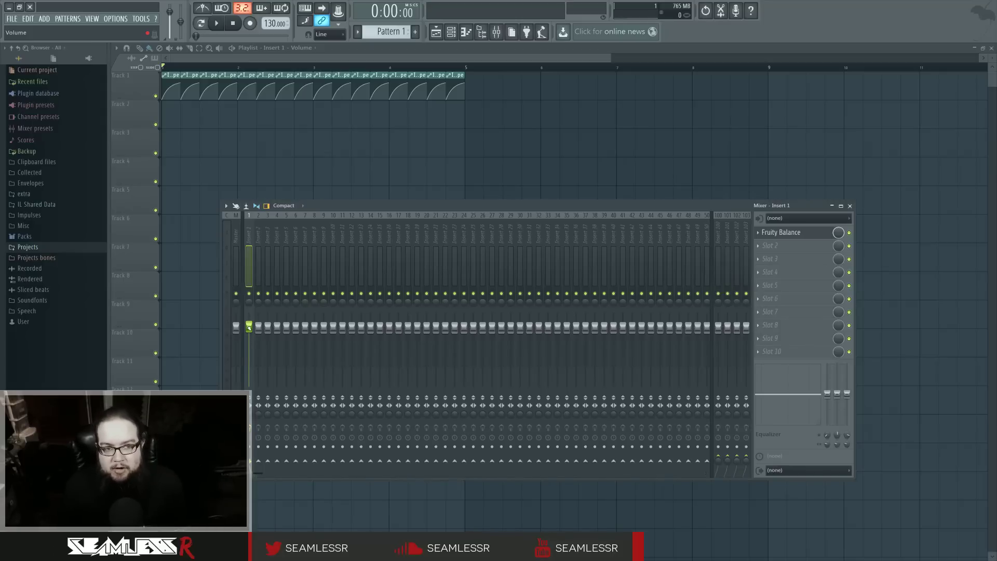
pyautogui.press('space')
pyautogui.press('space')
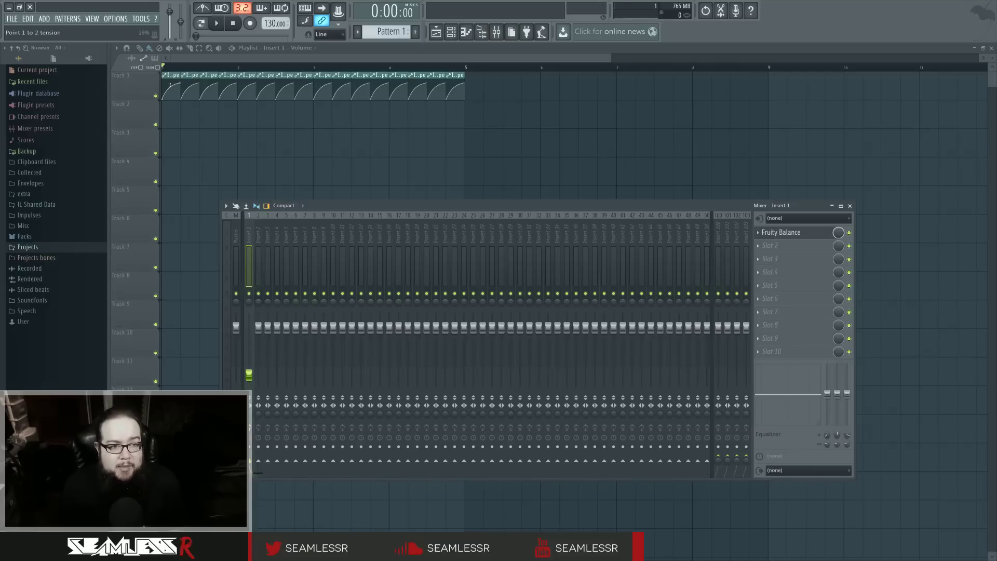
# Lower the peak of the Insert 1 volume envelope slightly and check the automation clip's channel settings.
pyautogui.press('F9')
pyautogui.moveTo(181, 88)
pyautogui.mouseDown()
pyautogui.moveTo(181, 95)
pyautogui.moveTo(180, 86)
pyautogui.mouseUp()
pyautogui.doubleClick(173, 80)
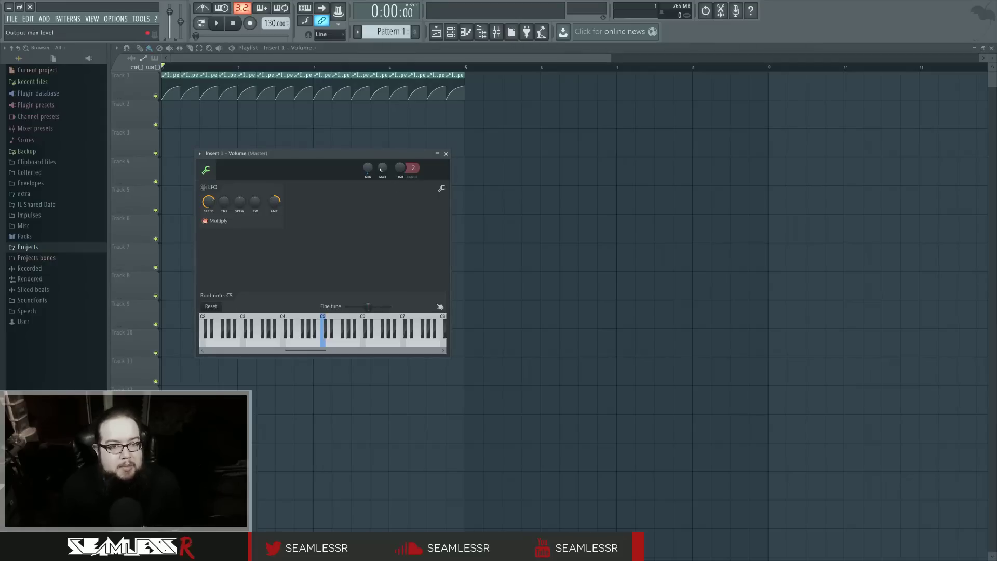
pyautogui.click(445, 153)
# Reposition the Insert 1 volume fader in the mixer by hand and test it against the automation during playback.
pyautogui.click(496, 32)
pyautogui.moveTo(248, 384); pyautogui.dragTo(252, 343)
pyautogui.press('space')
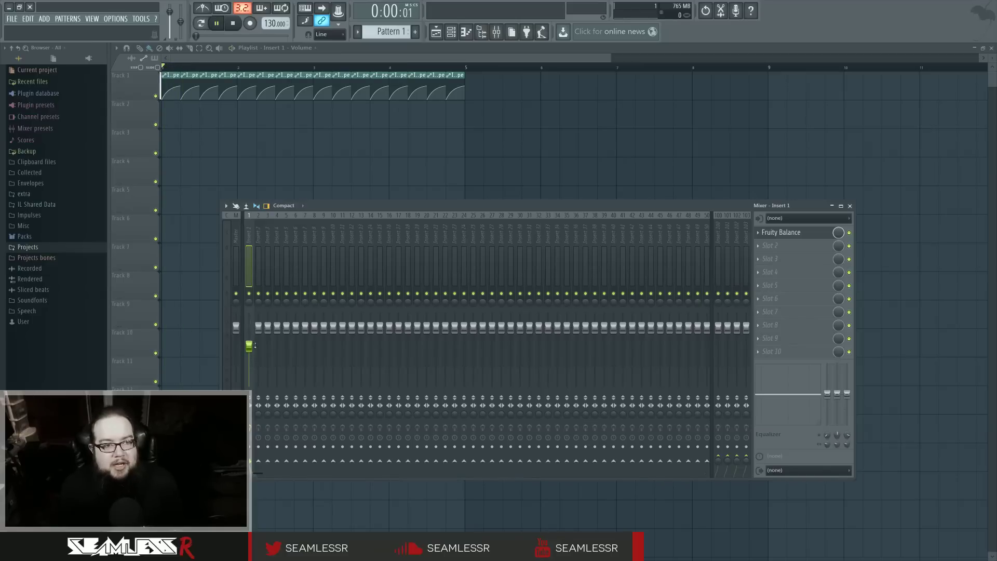
pyautogui.press('space')
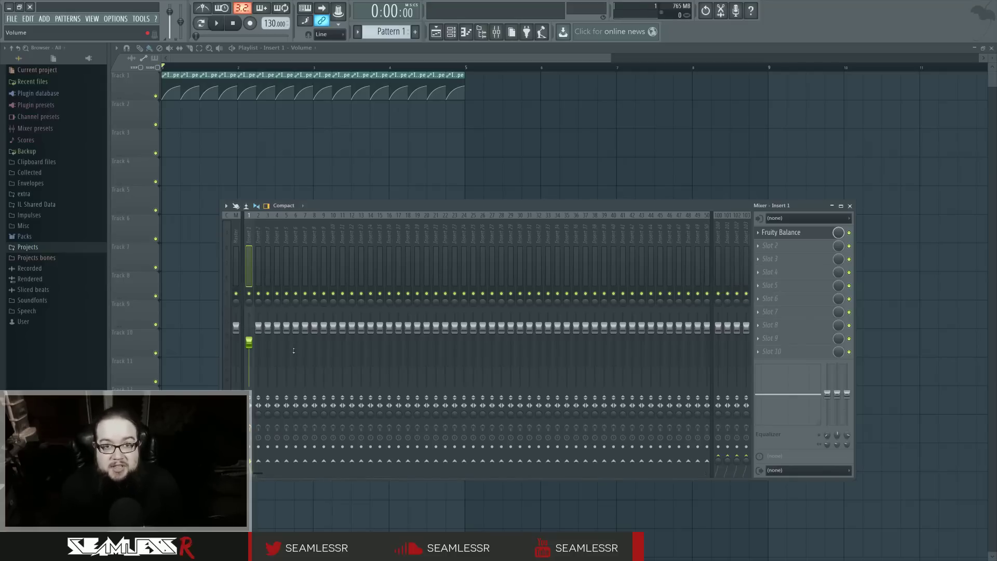
# Open Fruity Balance on Insert 1 and inspect the controller link settings of its Volume knob.
pyautogui.click(783, 232)
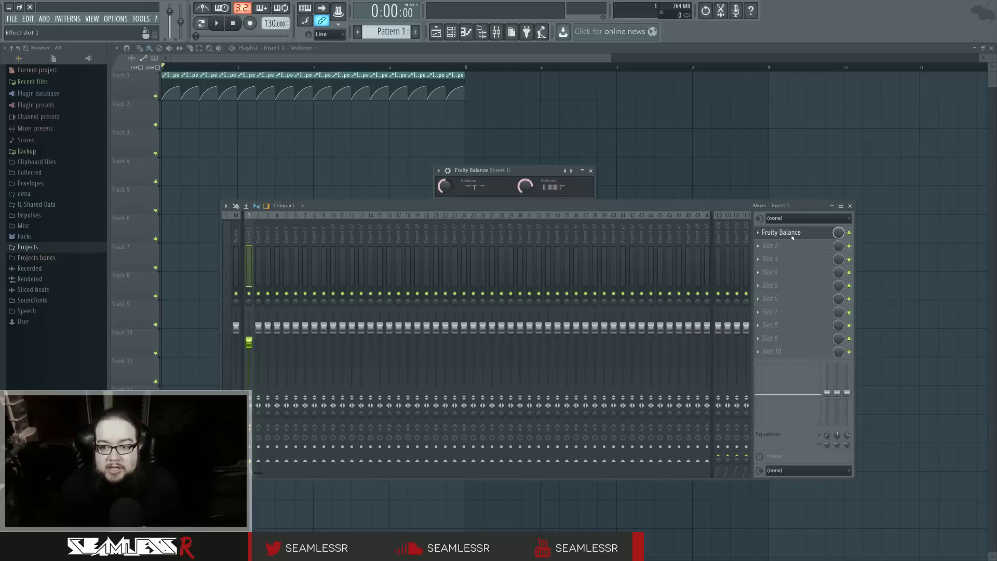
pyautogui.rightClick(525, 187)
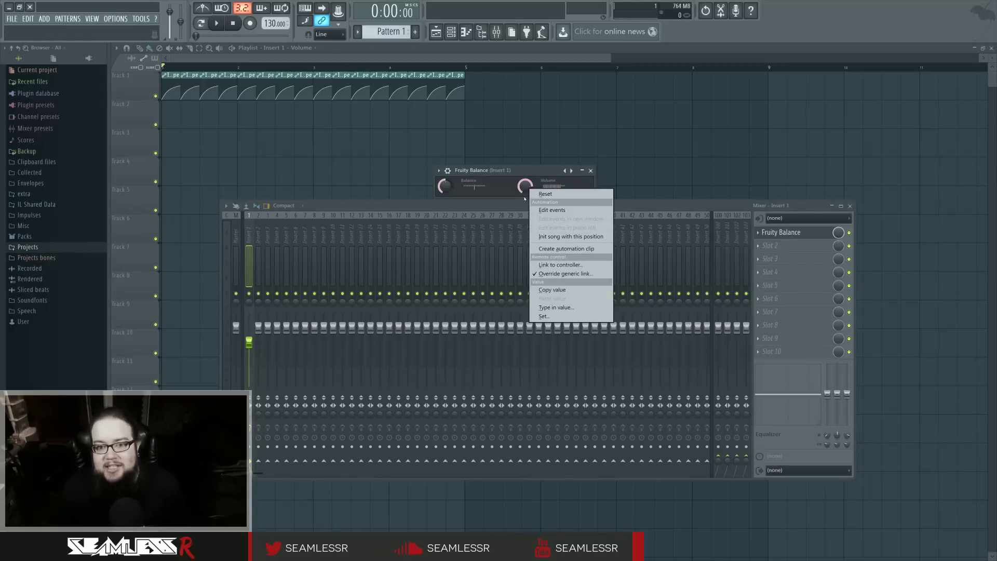
pyautogui.click(561, 265)
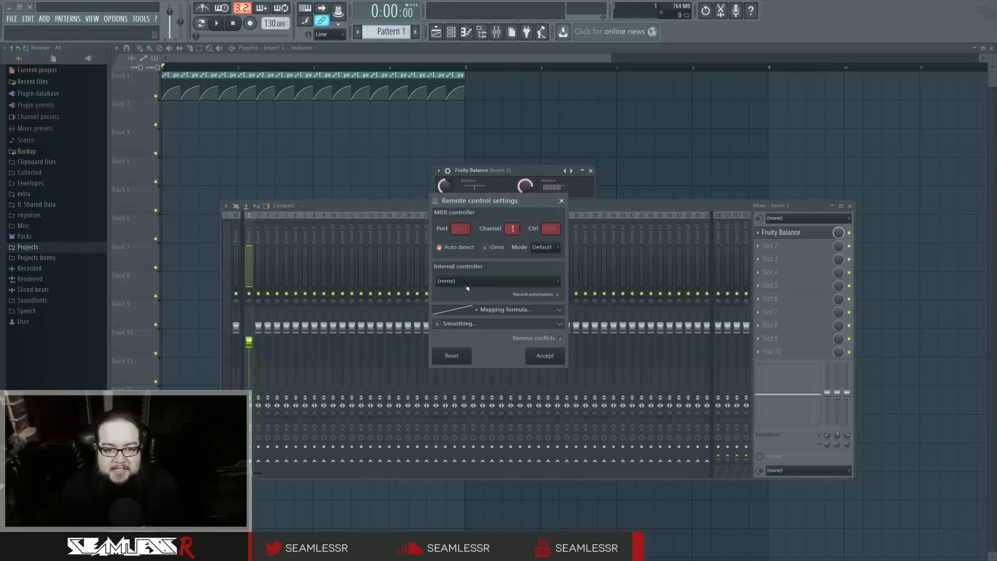
pyautogui.click(544, 355)
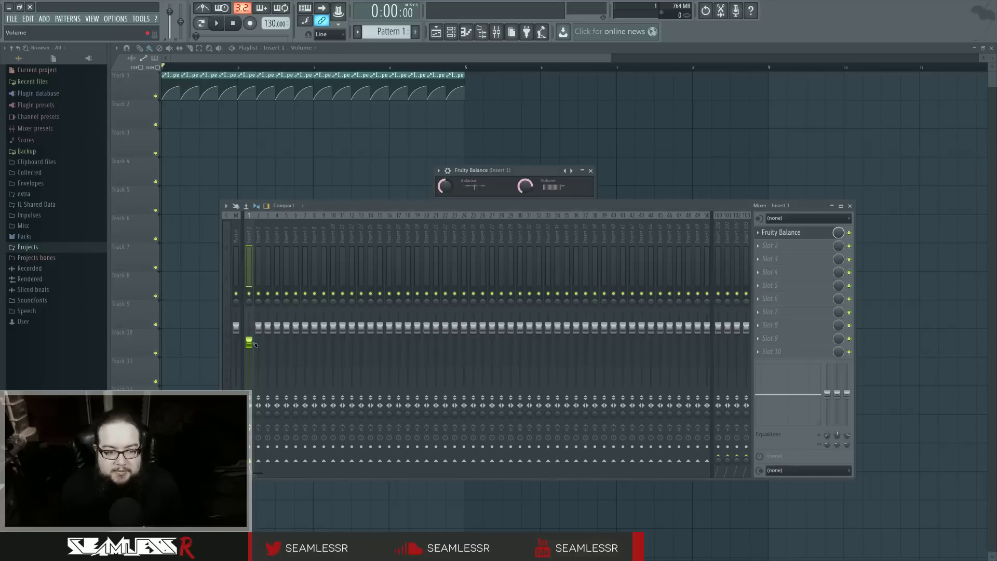
# Unlink the Insert 1 volume fader by setting its internal controller to (none), and check it during playback.
pyautogui.rightClick(254, 344)
pyautogui.click(281, 417)
pyautogui.click(506, 318)
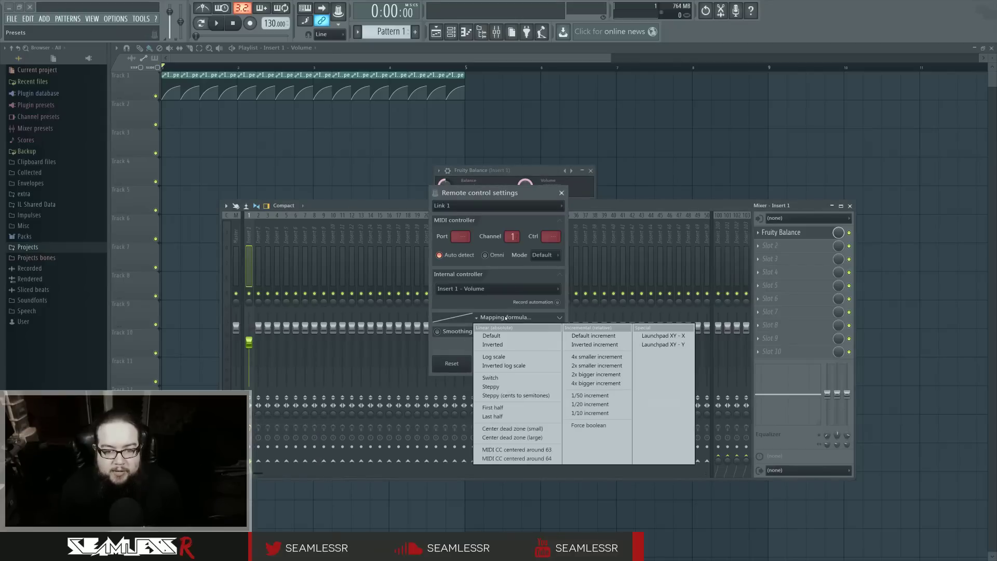
pyautogui.click(494, 288)
pyautogui.click(497, 299)
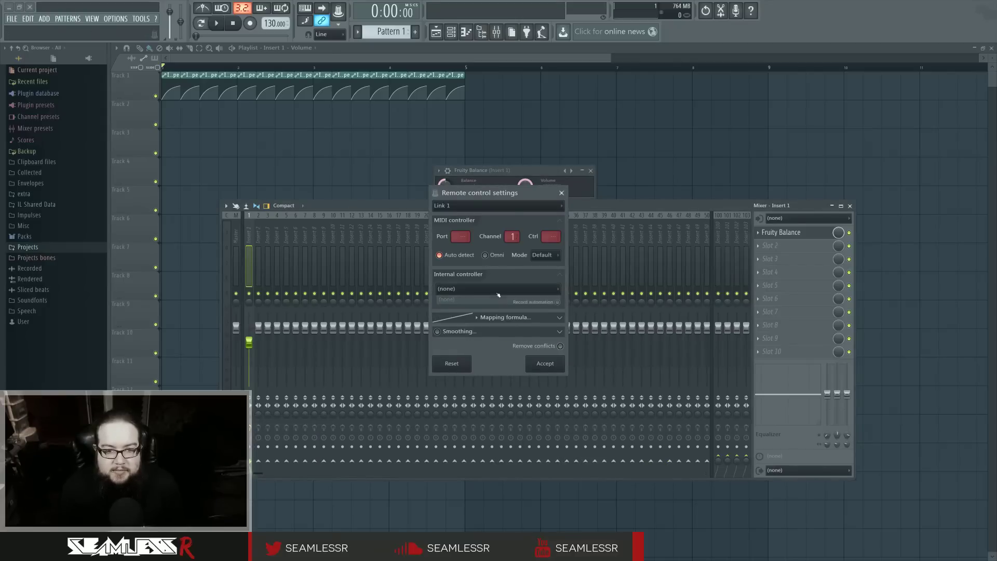
pyautogui.click(469, 364)
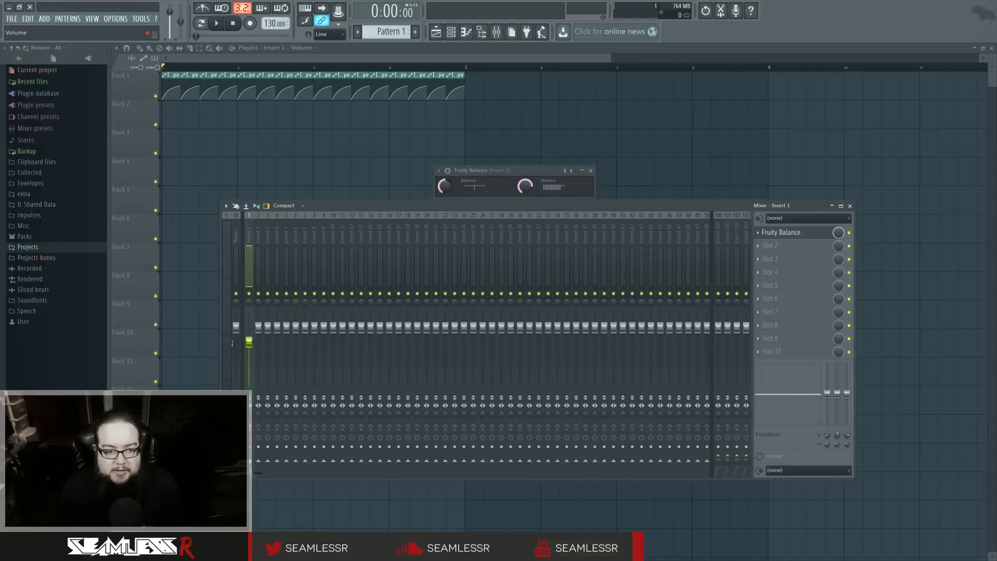
pyautogui.press('space')
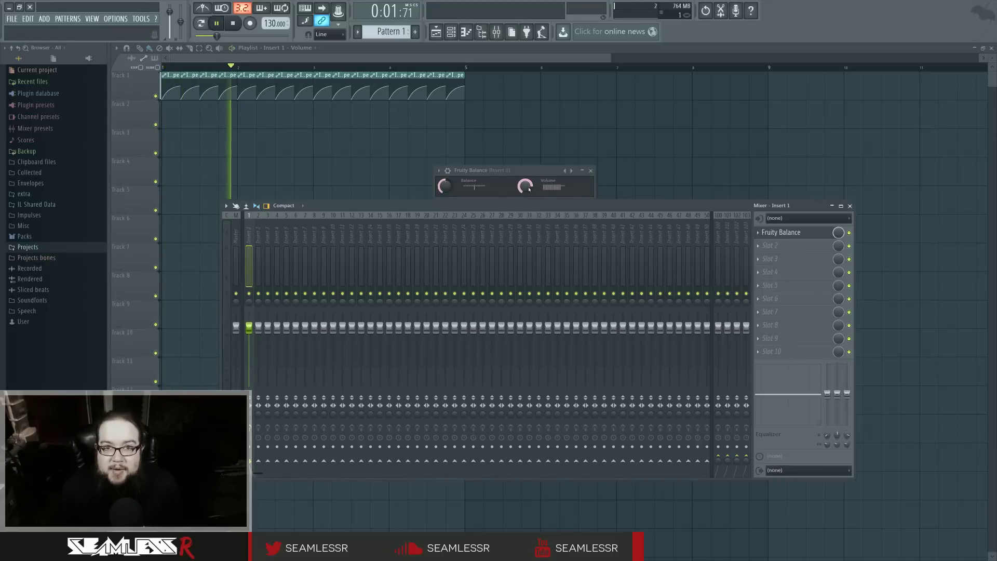
pyautogui.press('space')
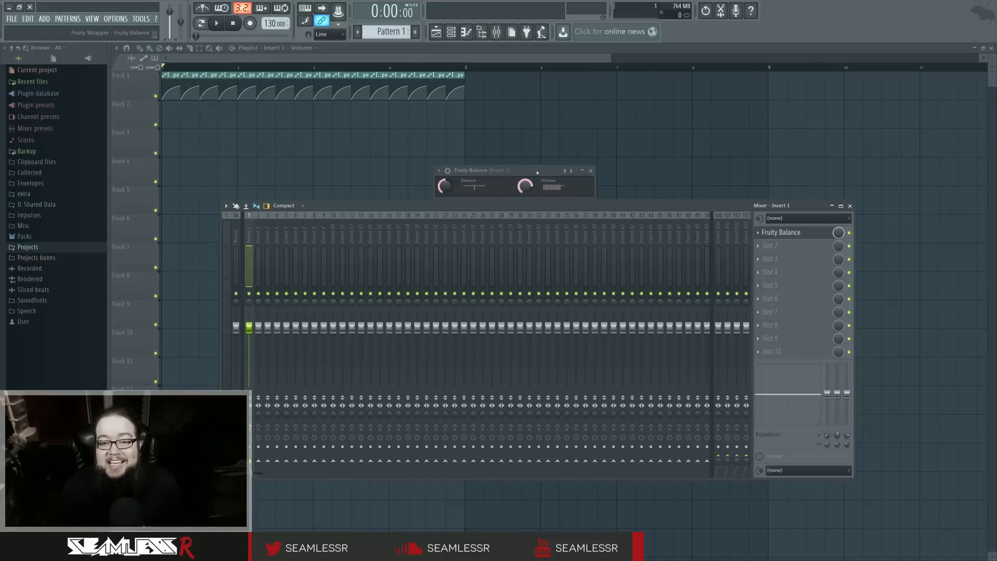
# Shift the Fruity Balance window slightly and look through the effect plugins available for slot 2 of Insert 1.
pyautogui.moveTo(528, 170)
pyautogui.mouseDown()
pyautogui.moveTo(534, 162)
pyautogui.moveTo(533, 170)
pyautogui.mouseUp()
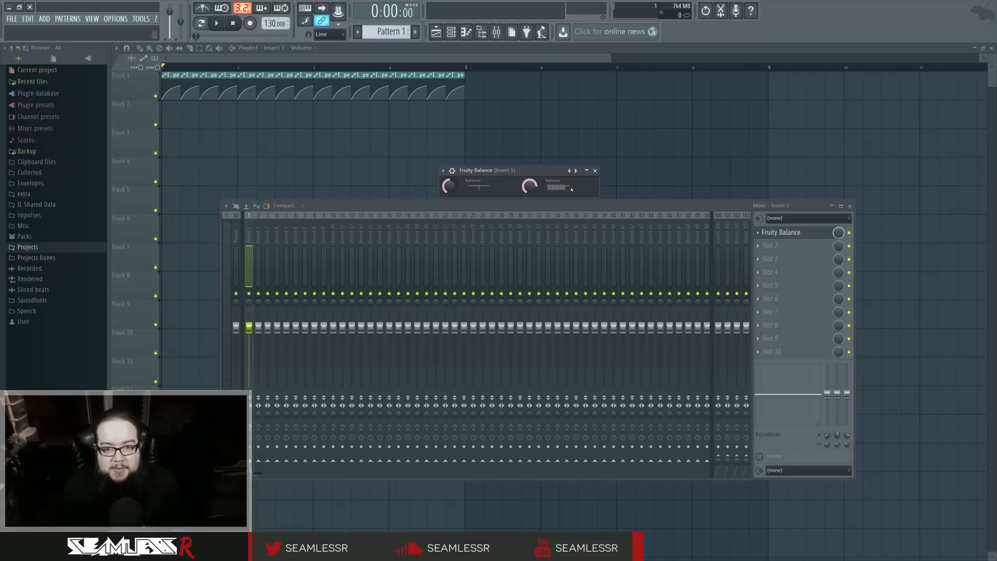
pyautogui.click(770, 245)
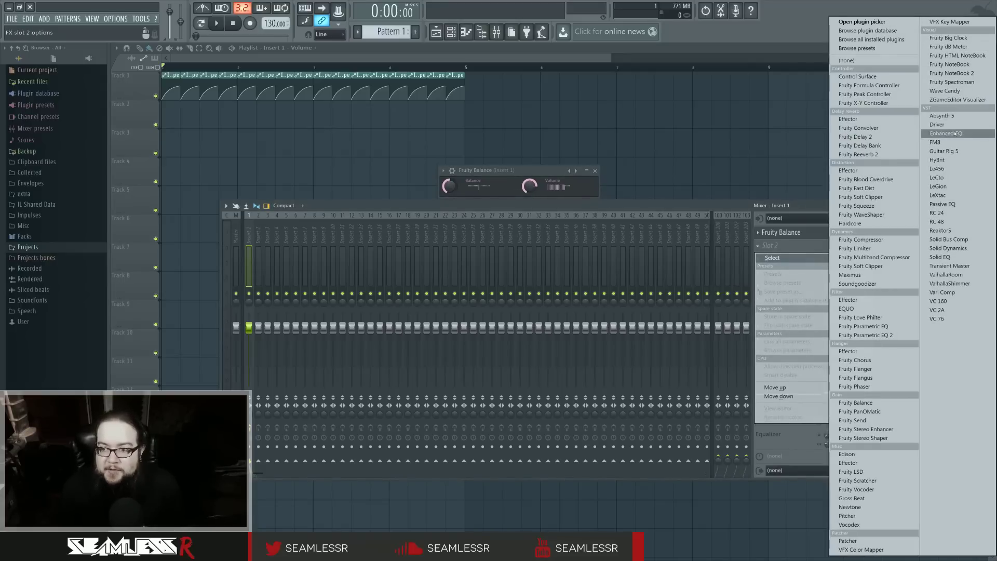
pyautogui.click(648, 205)
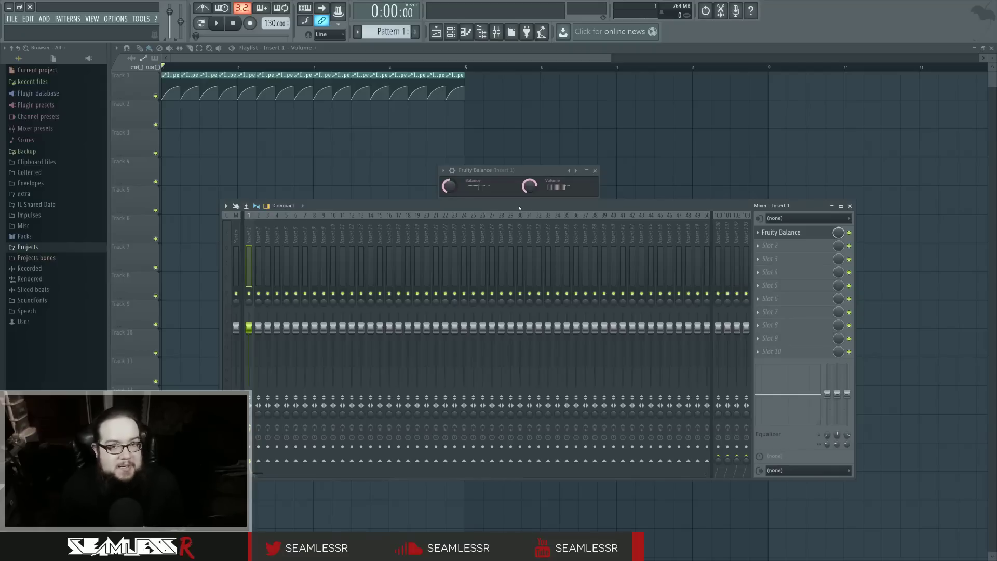
# Test the Insert 1 volume fader by pulling it down and repeatedly starting and stopping playback.
pyautogui.press('space')
pyautogui.press('space')
pyautogui.moveTo(249, 327); pyautogui.dragTo(251, 354)
pyautogui.press('space')
pyautogui.press('space')
pyautogui.press('space')
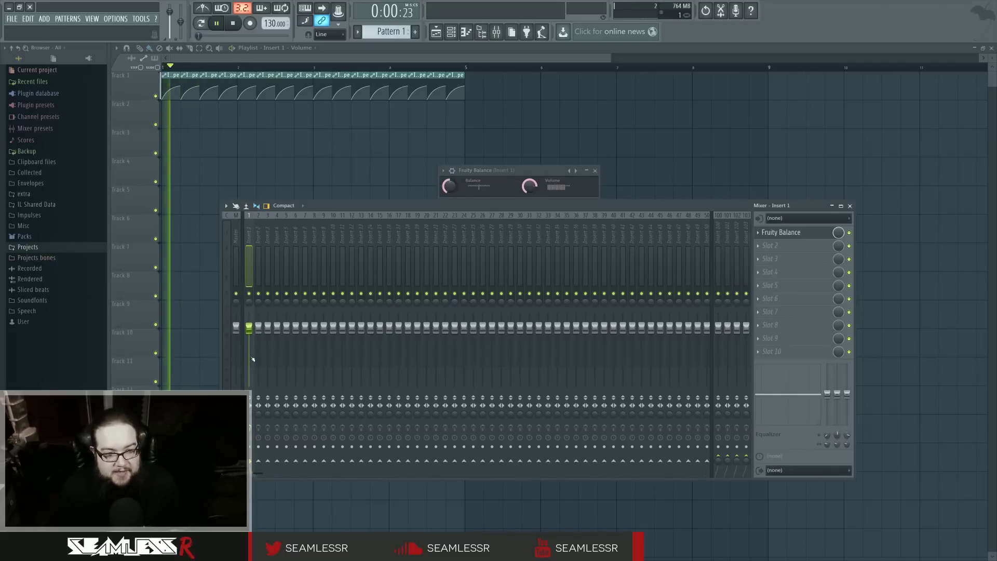
pyautogui.press('space')
pyautogui.press('space')
pyautogui.press('space')
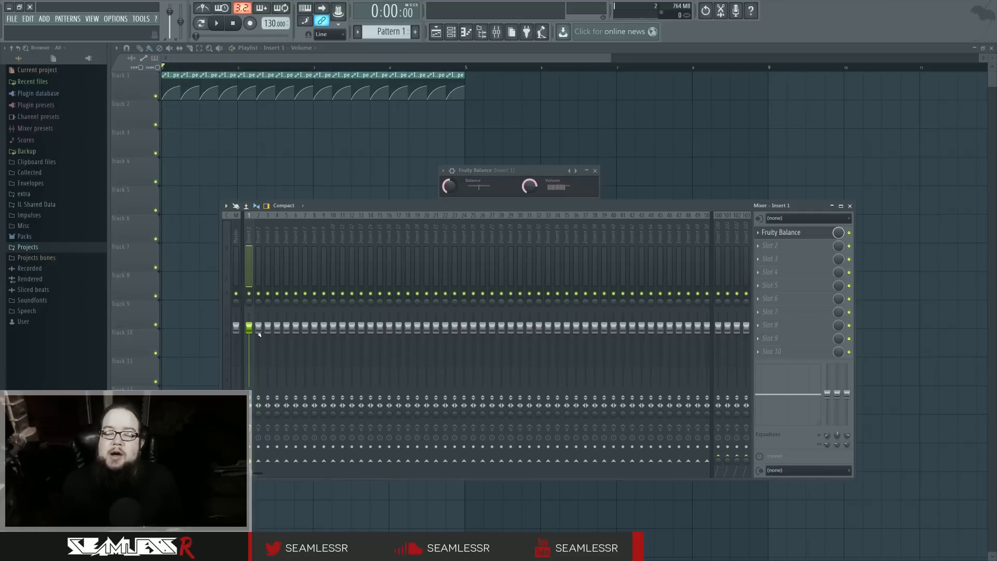
# Inspect the Insert 1 volume fader's controller link settings with the Smoothing options expanded.
pyautogui.rightClick(200, 152)
pyautogui.scroll(4, 164, 174)
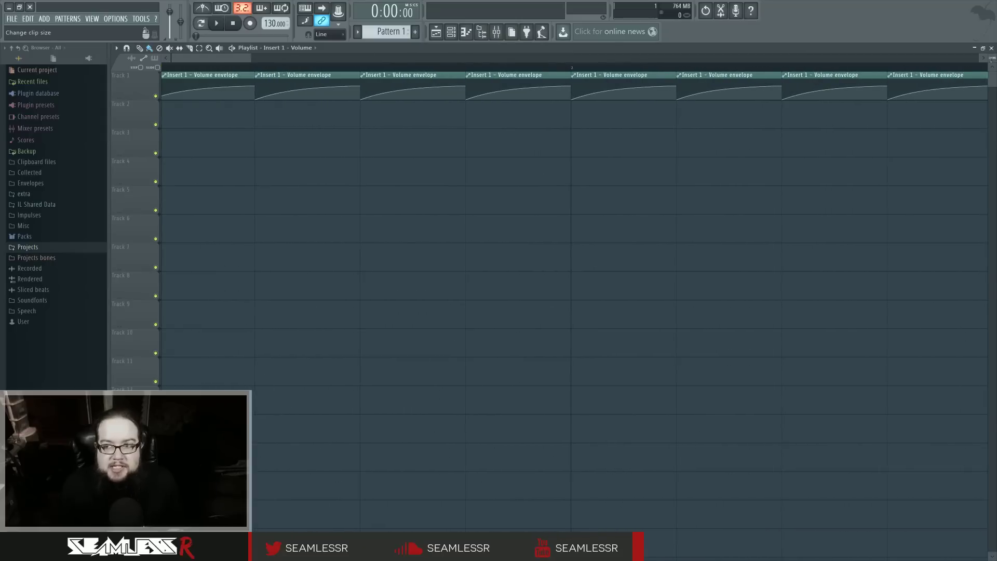
pyautogui.keyDown('alt'); pyautogui.scroll(4, 369, 175); pyautogui.keyUp('alt')
pyautogui.click(497, 32)
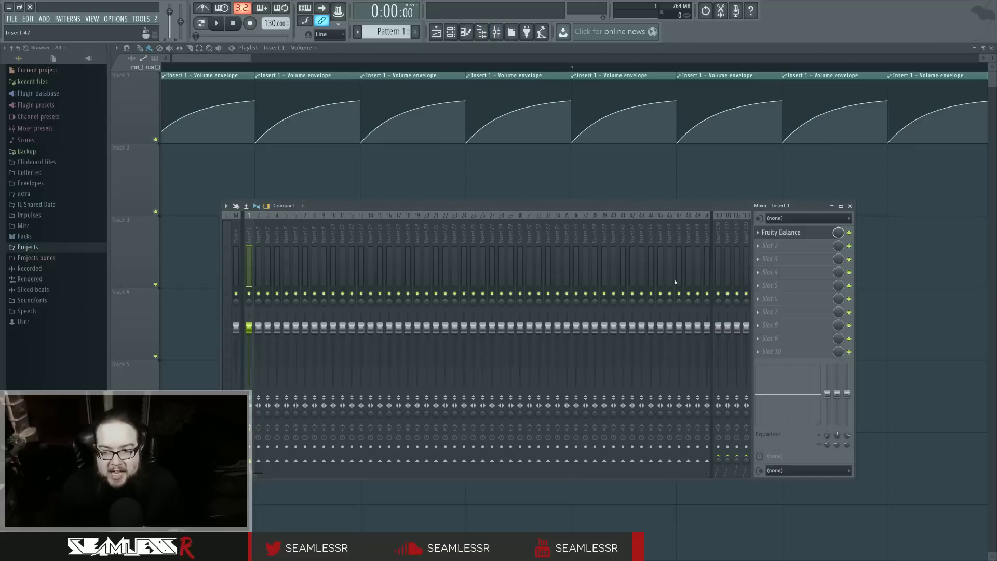
pyautogui.rightClick(250, 327)
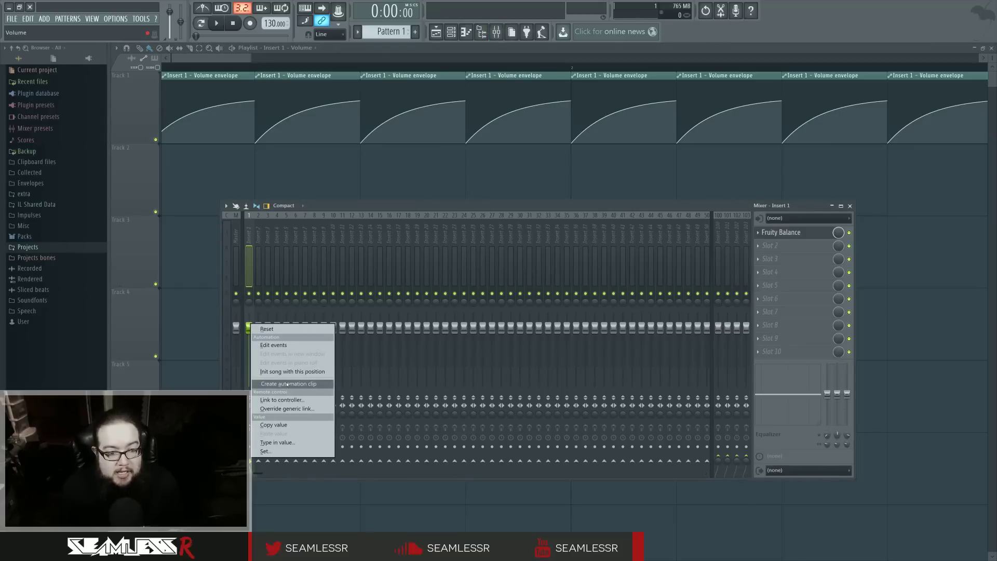
pyautogui.click(281, 400)
pyautogui.click(459, 324)
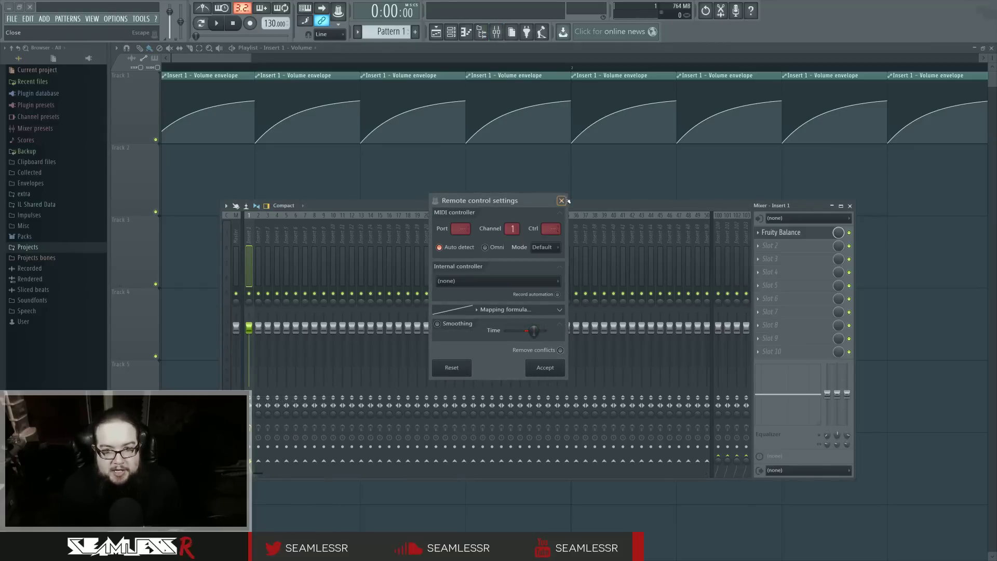
# Dismiss the link settings and mixer, and reshape the Insert 1 volume envelope with a brief silent start, smooth rise and higher end level.
pyautogui.click(545, 367)
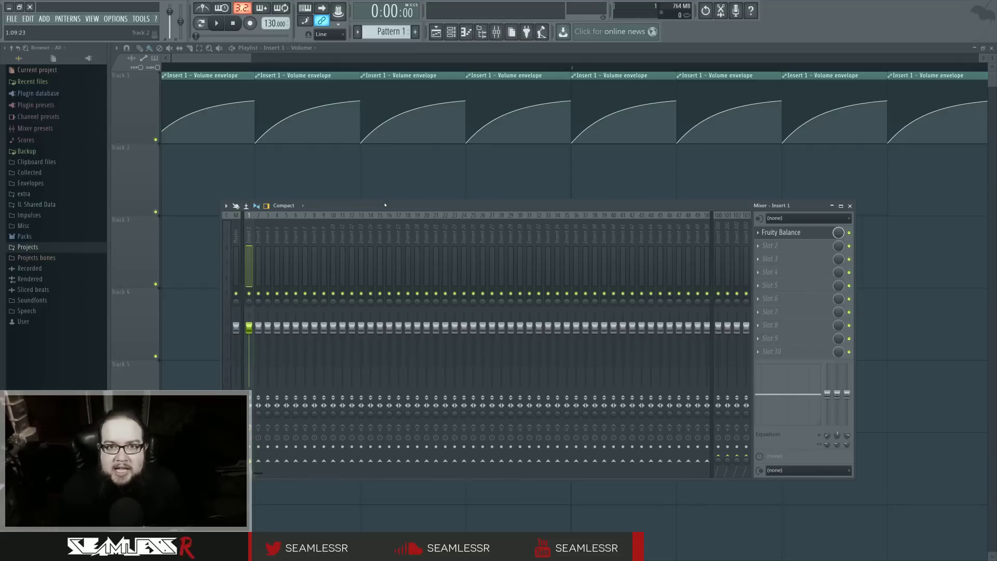
pyautogui.press('F9')
pyautogui.scroll(5, 223, 171)
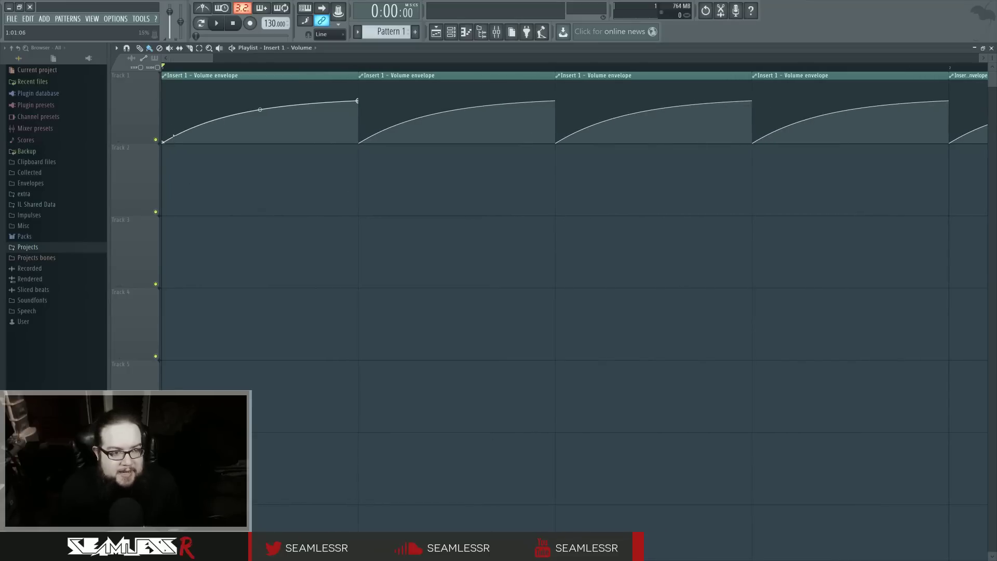
pyautogui.rightClick(211, 120)
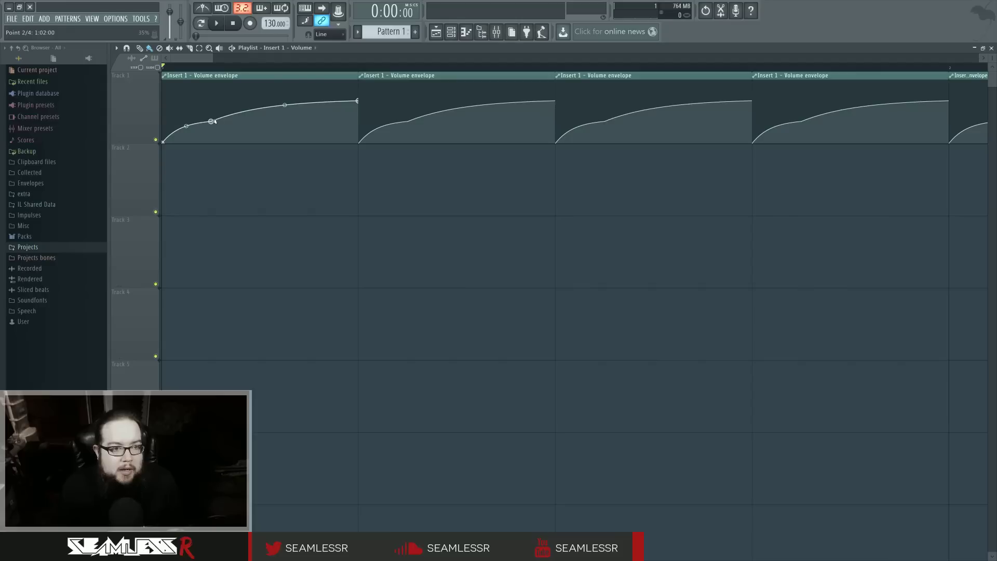
pyautogui.moveTo(212, 120); pyautogui.dragTo(171, 149)
pyautogui.moveTo(265, 109); pyautogui.dragTo(264, 101)
pyautogui.moveTo(357, 101); pyautogui.dragTo(358, 93)
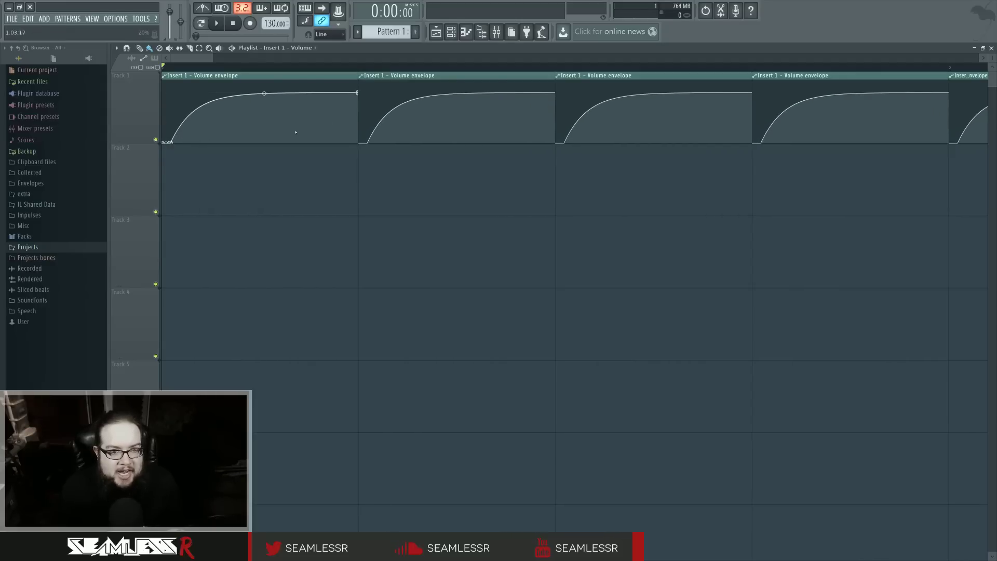
pyautogui.rightClick(164, 120)
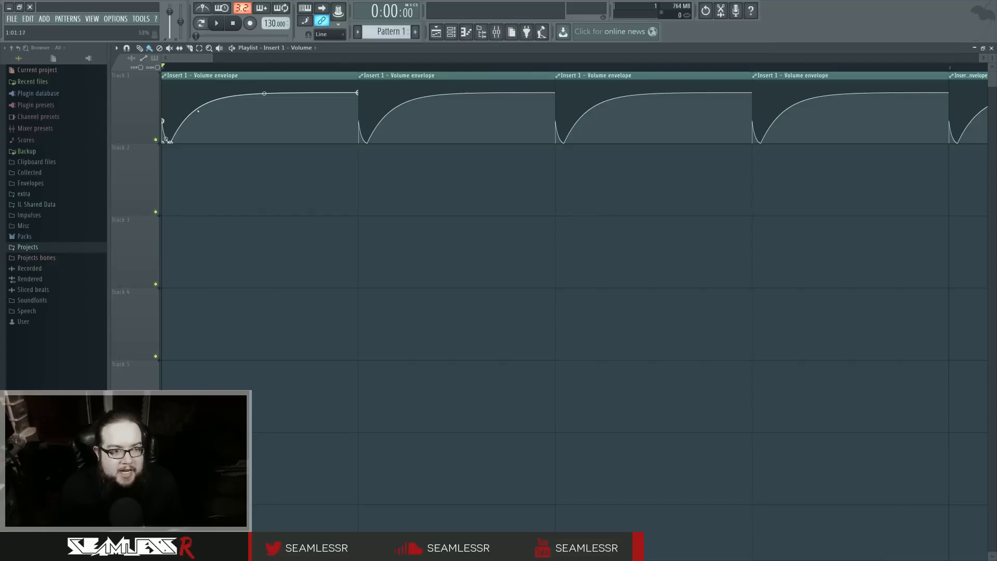
pyautogui.rightClick(163, 120)
pyautogui.click(177, 136)
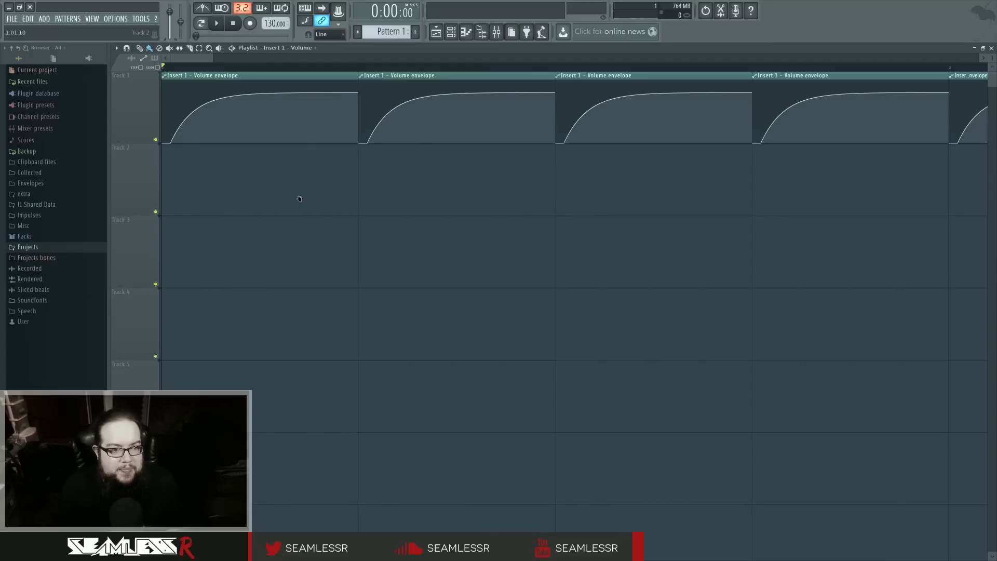
# Copy the second volume envelope clip onto Track 2 directly below the original, and delete all the other clips on Track 1.
pyautogui.scroll(2, 189, 168)
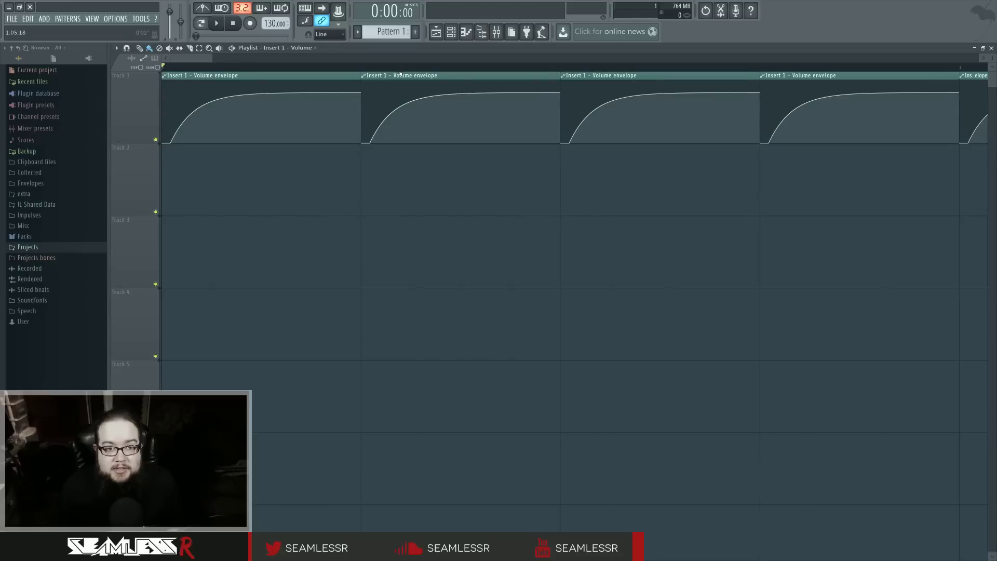
pyautogui.moveTo(334, 110); pyautogui.dragTo(427, 163)
pyautogui.keyDown('ctrl'); pyautogui.click(374, 109); pyautogui.keyUp('ctrl')
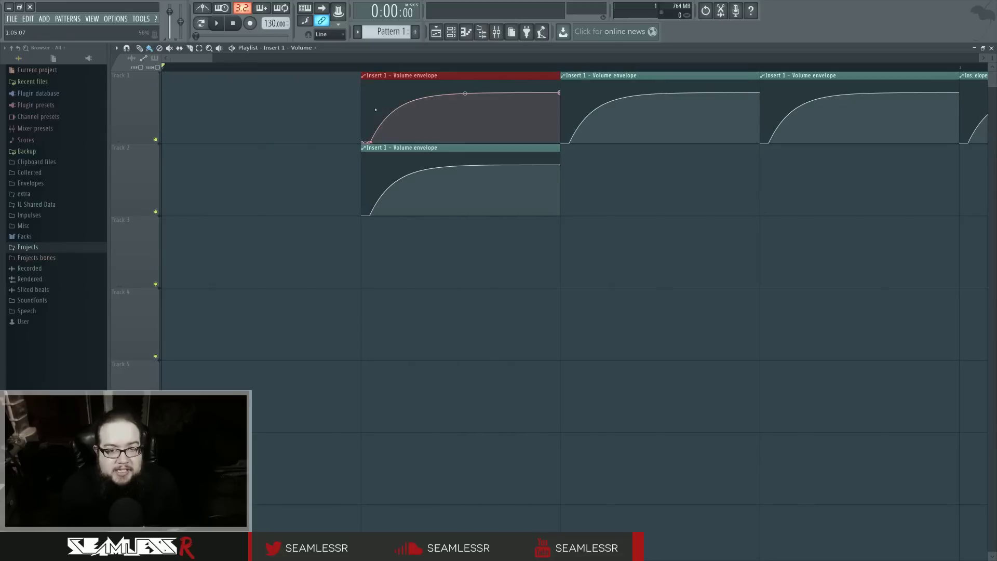
pyautogui.moveTo(653, 173); pyautogui.dragTo(972, 112)
pyautogui.press('Delete')
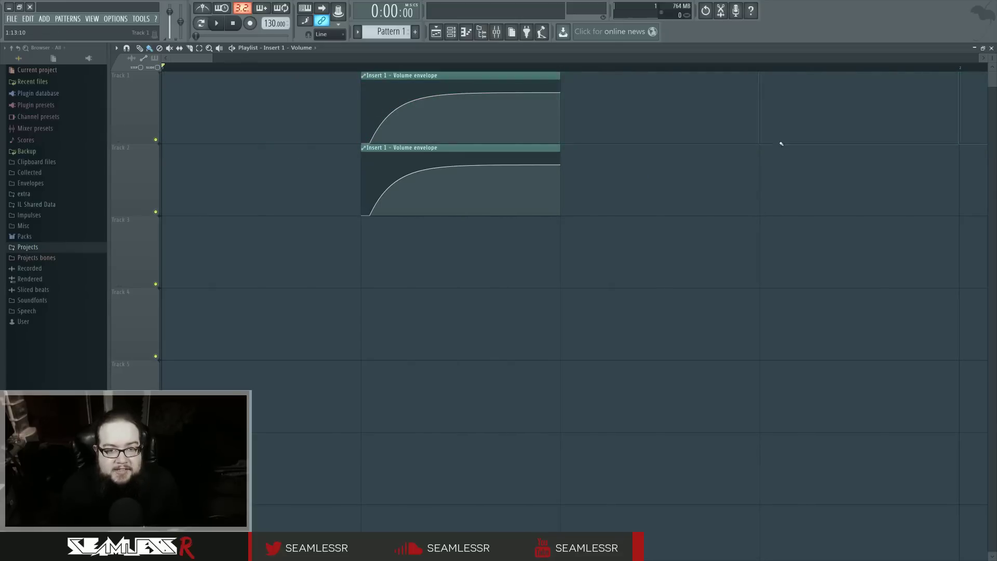
# Make the Track 2 volume envelope clip unique, raise its start point to the end level and lift its second point slightly above zero.
pyautogui.click(363, 148)
pyautogui.click(387, 201)
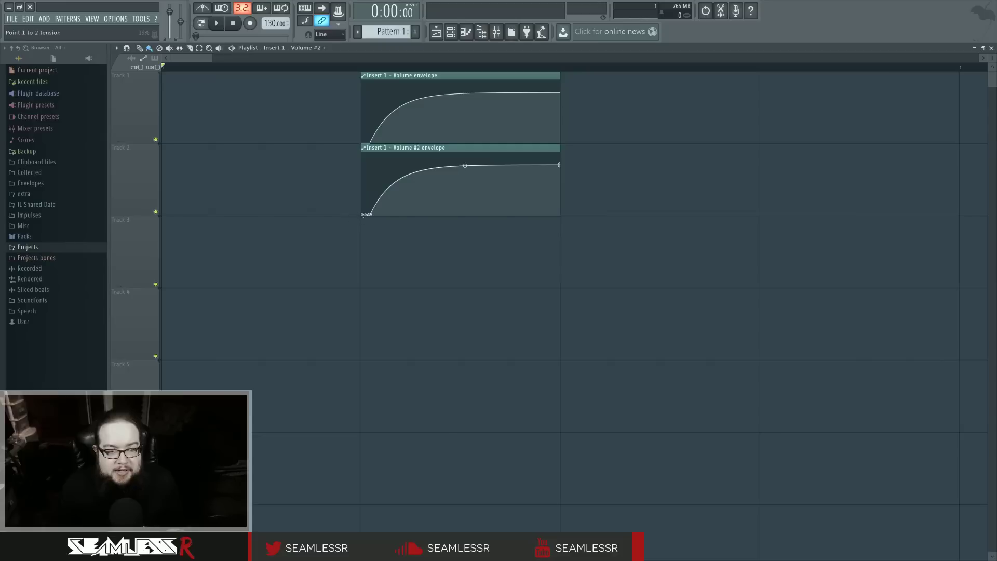
pyautogui.moveTo(363, 214); pyautogui.dragTo(364, 168)
pyautogui.moveTo(370, 214); pyautogui.dragTo(369, 202)
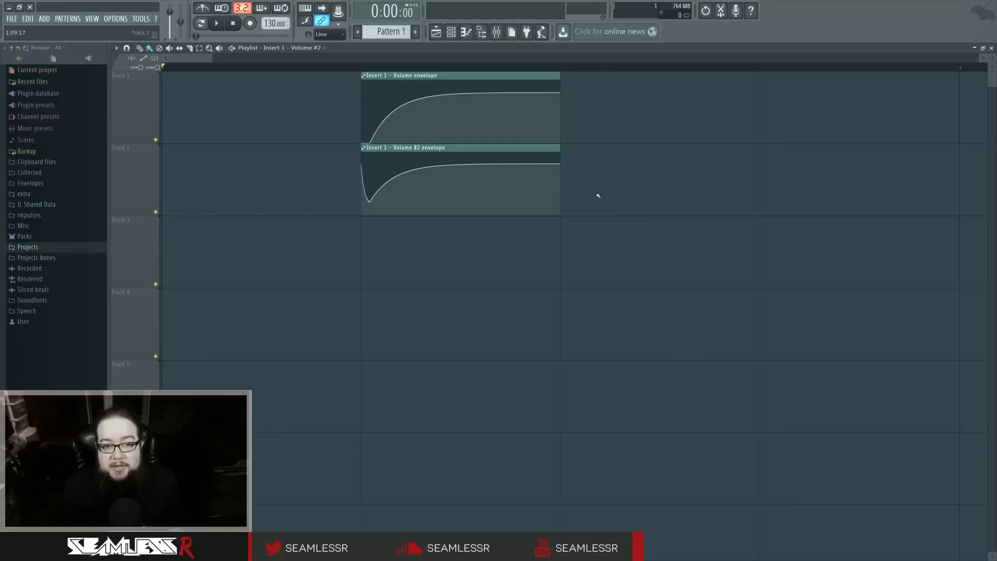
pyautogui.moveTo(456, 195)
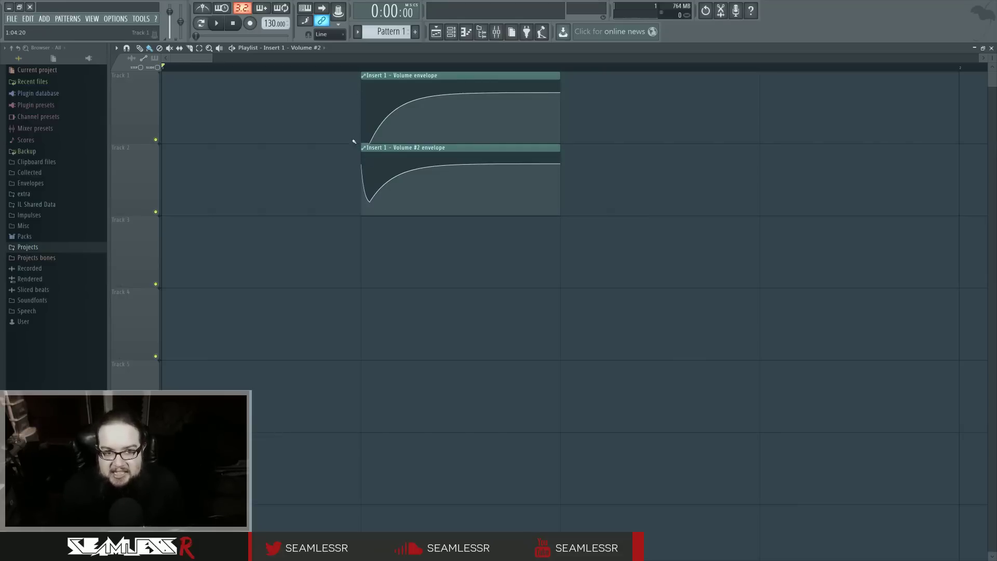
pyautogui.moveTo(560, 94)
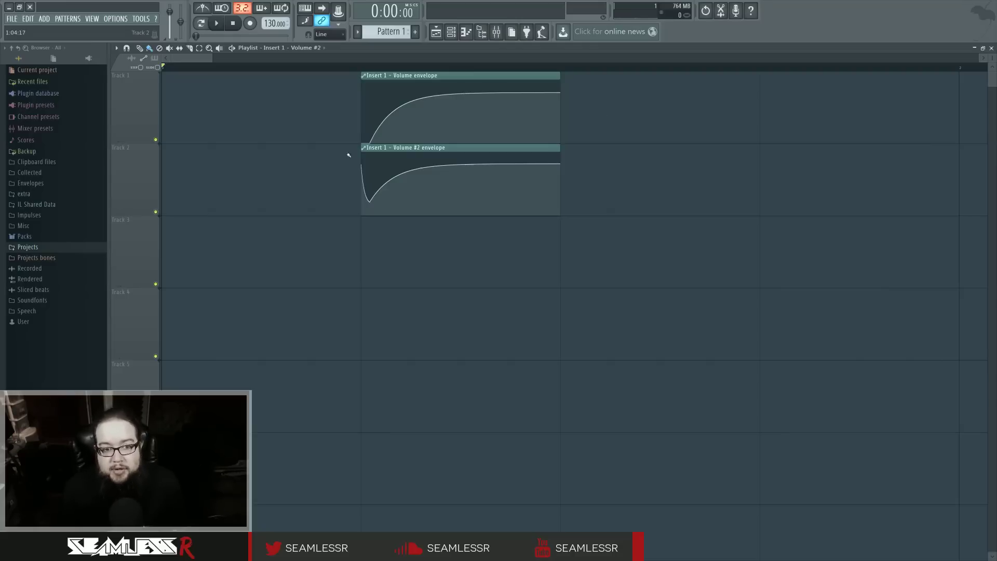
pyautogui.moveTo(363, 167)
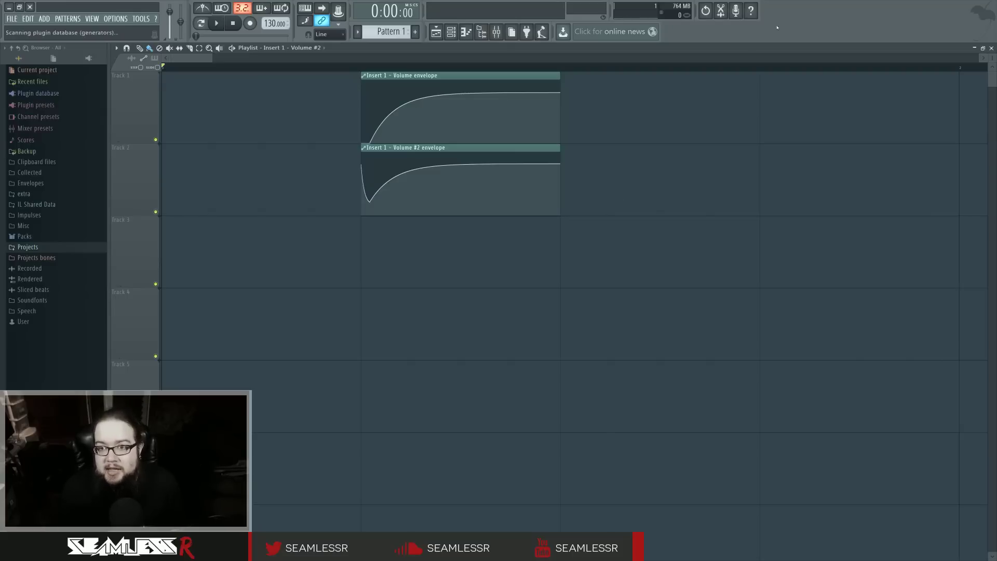
# Add a Patcher instrument to the project and place Harmor in its map.
pyautogui.press('F8')
pyautogui.moveTo(805, 66); pyautogui.dragTo(827, 44)
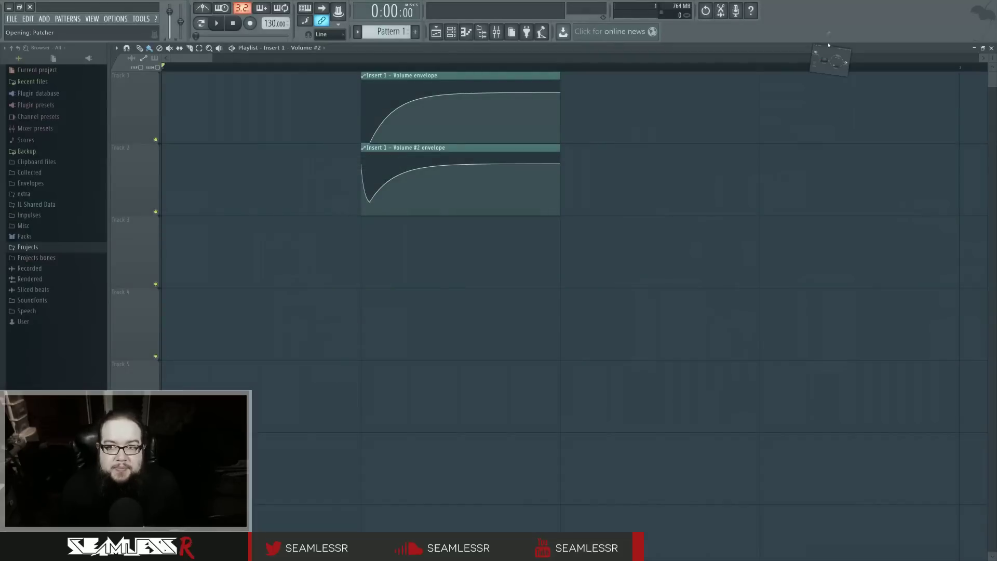
pyautogui.moveTo(291, 83); pyautogui.dragTo(416, 174)
pyautogui.rightClick(399, 284)
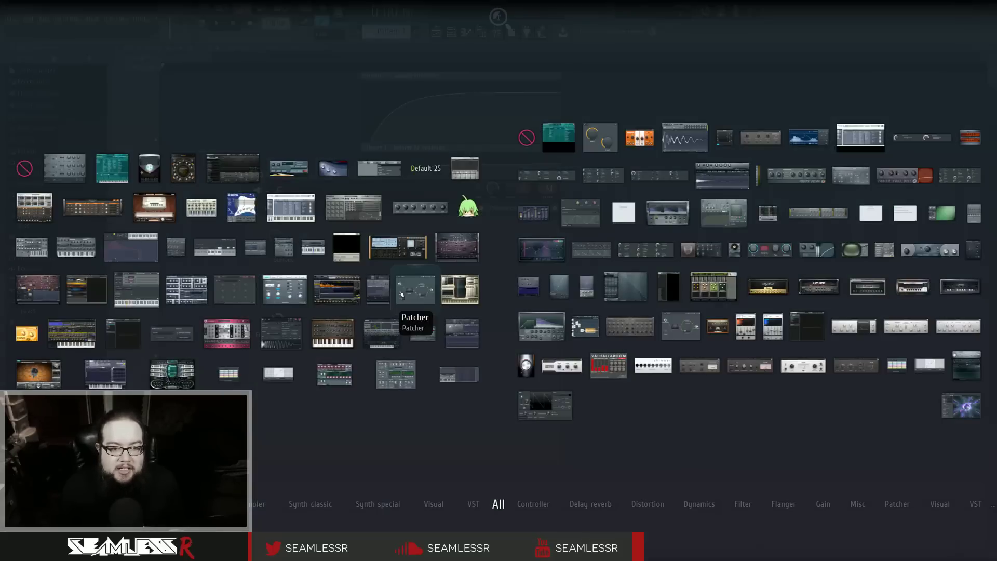
pyautogui.moveTo(39, 291); pyautogui.dragTo(328, 326)
# Insert WaveShaper and Param. EQ 2 in series between Harmor and the output in the Patcher map.
pyautogui.press('F8')
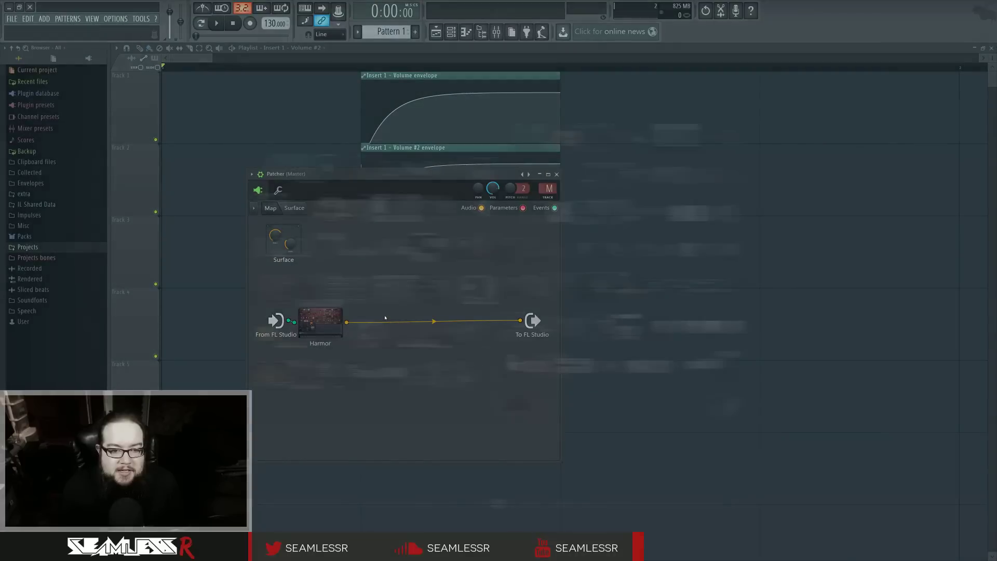
pyautogui.moveTo(472, 332); pyautogui.dragTo(382, 324)
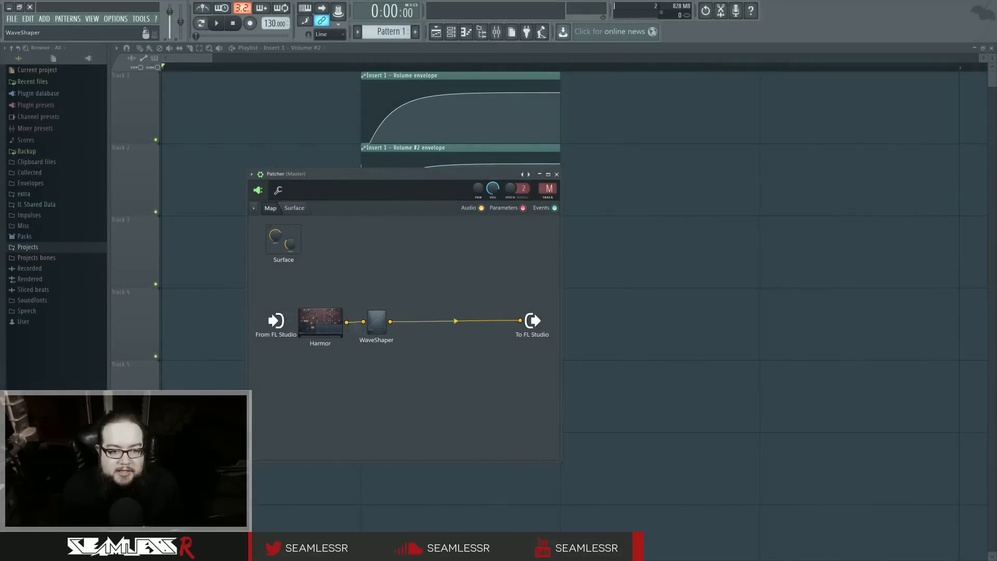
pyautogui.press('F8')
pyautogui.moveTo(544, 257); pyautogui.dragTo(440, 307)
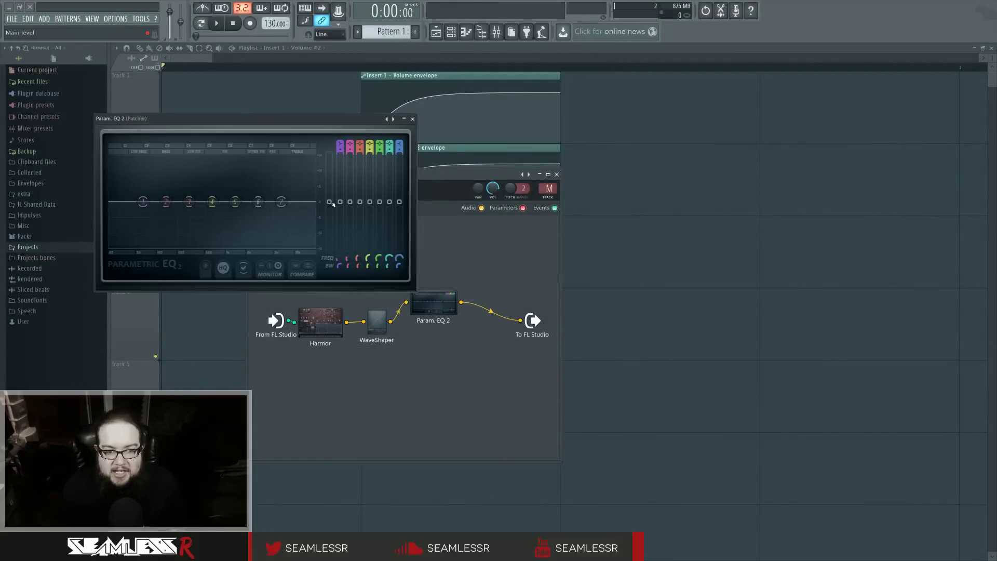
# Try the main level fader of Param. EQ 2, nudge the EQ module in the map and close its window.
pyautogui.moveTo(329, 202); pyautogui.dragTo(330, 202)
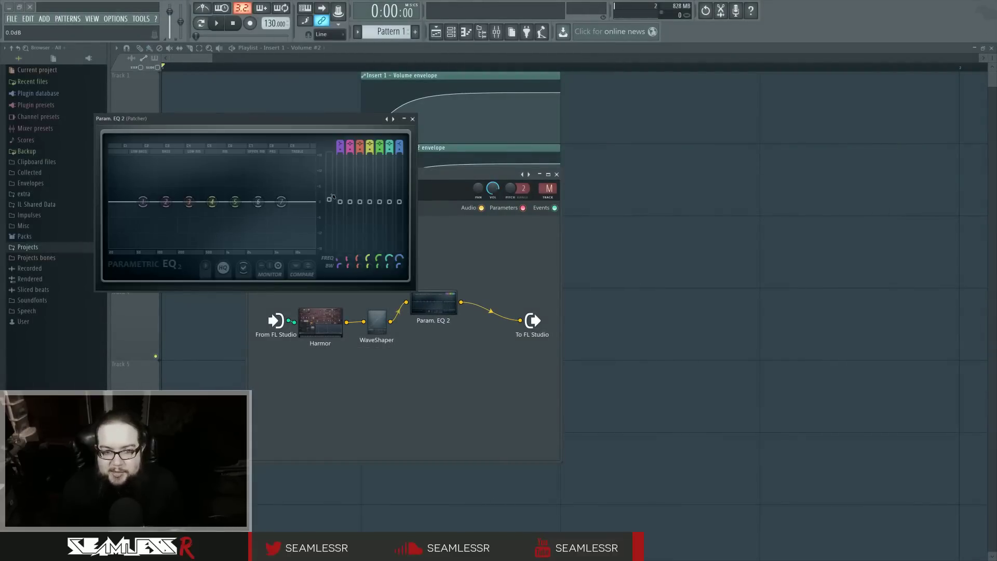
pyautogui.moveTo(438, 306); pyautogui.dragTo(440, 307)
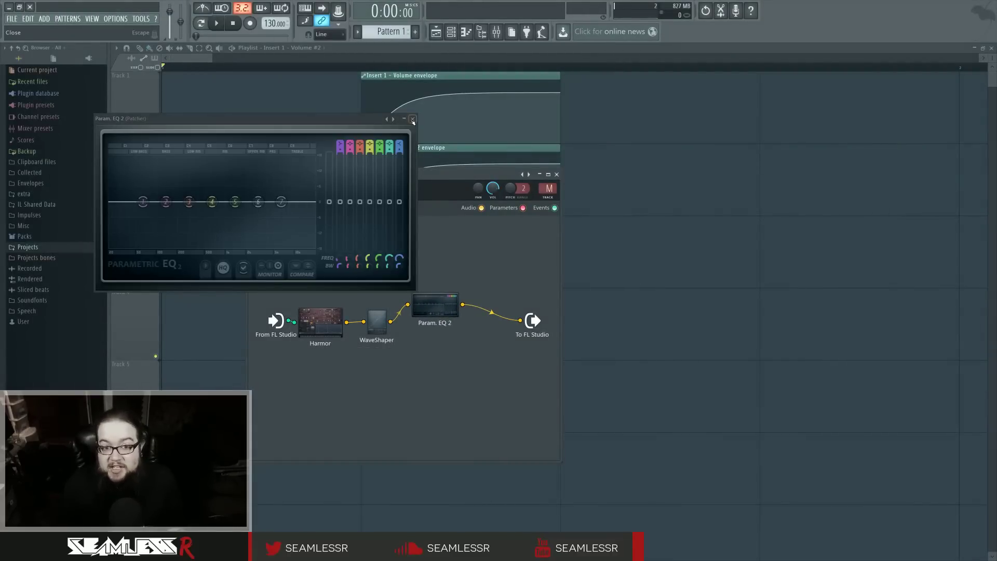
pyautogui.click(413, 119)
# Insert Balance between Param. EQ 2 and the output in the Patcher map, and close the Balance and Patcher windows.
pyautogui.press('F8')
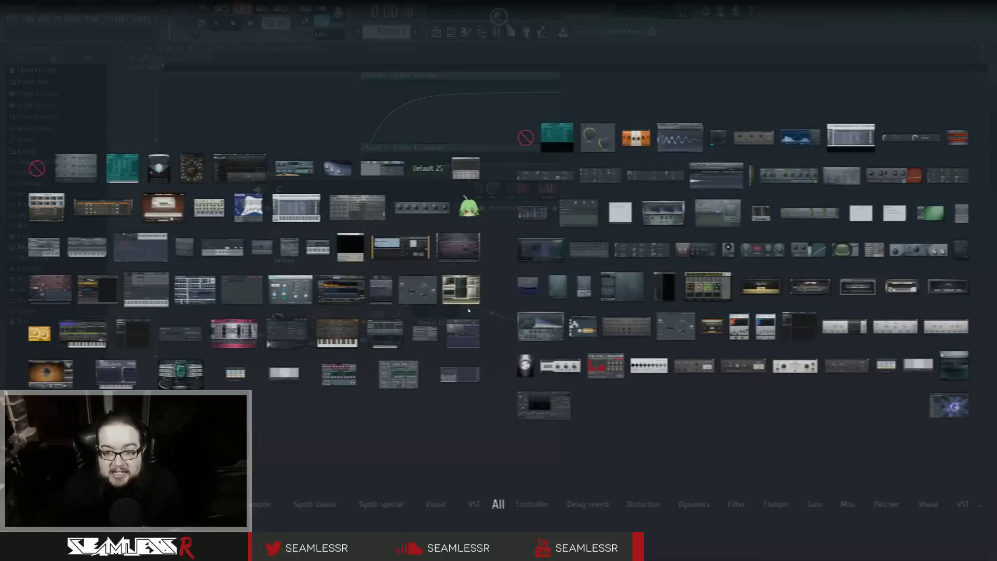
pyautogui.moveTo(924, 139); pyautogui.dragTo(498, 278)
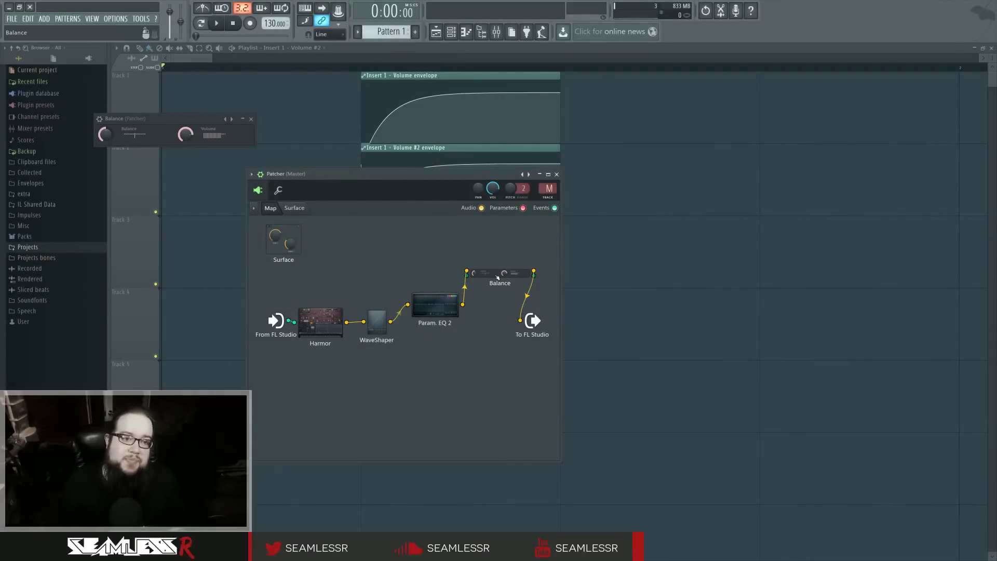
pyautogui.click(251, 118)
pyautogui.moveTo(330, 178); pyautogui.dragTo(396, 230)
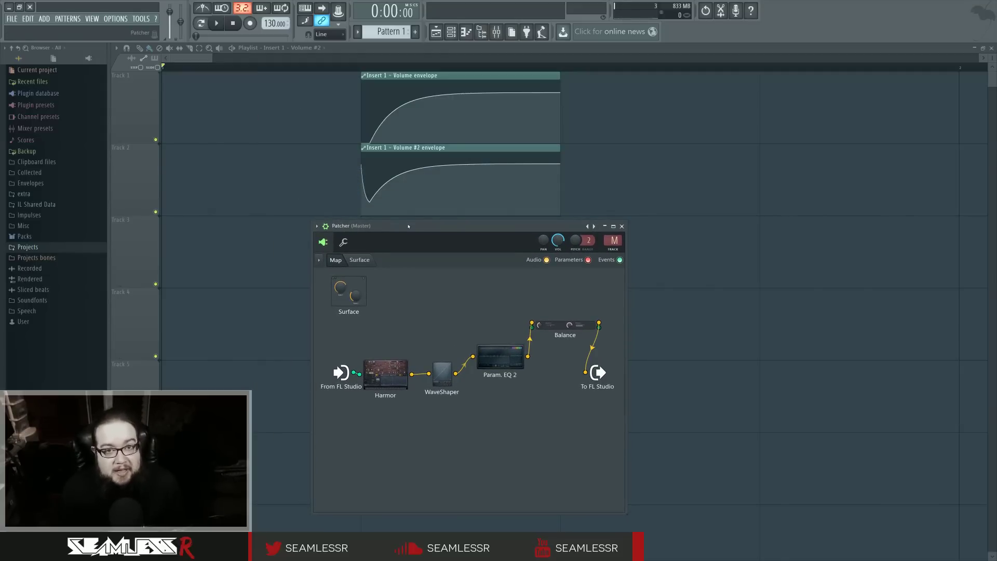
pyautogui.click(622, 226)
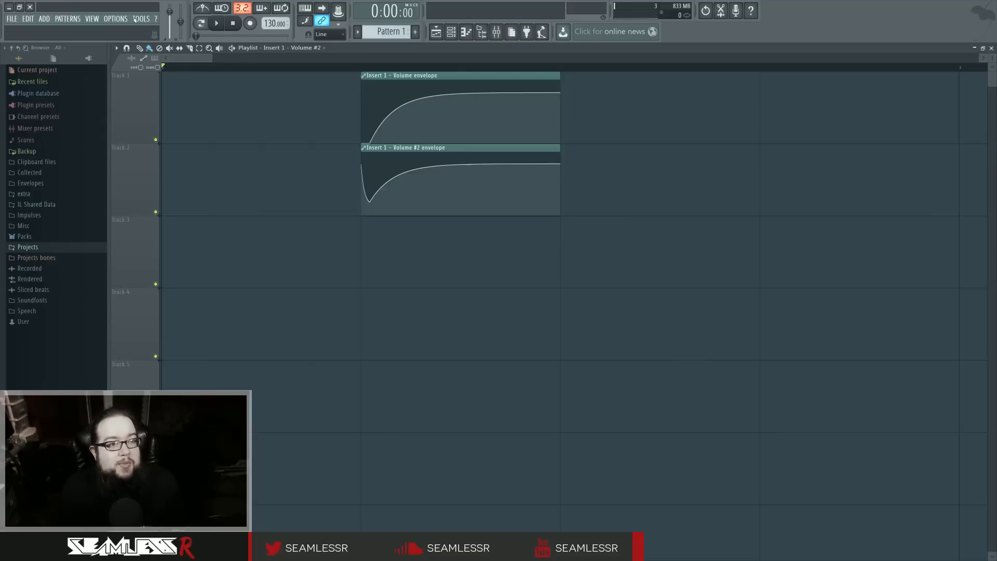
# Refresh the plugin list from the file settings with a deep scan, and dismiss the scan notice.
pyautogui.click(115, 19)
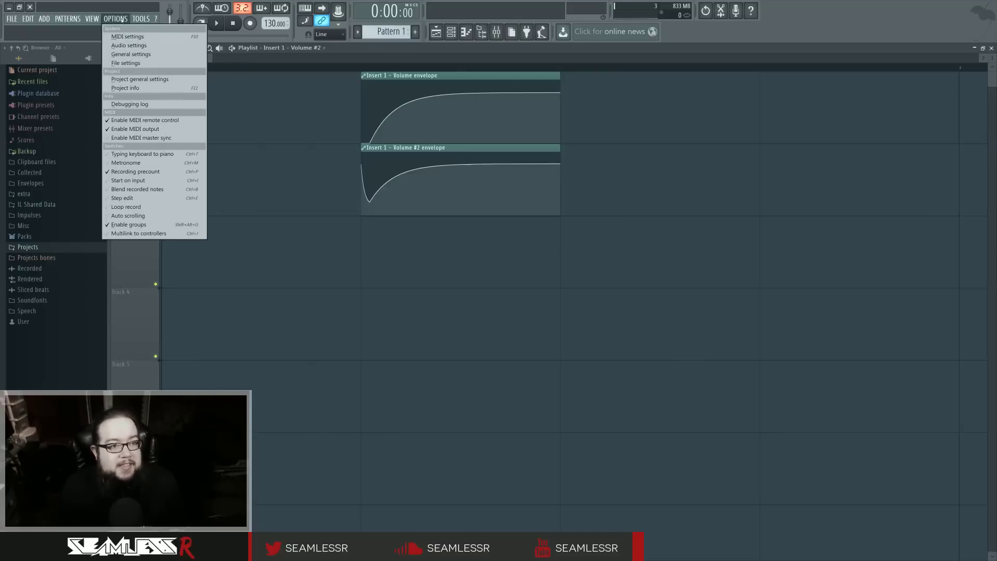
pyautogui.click(126, 63)
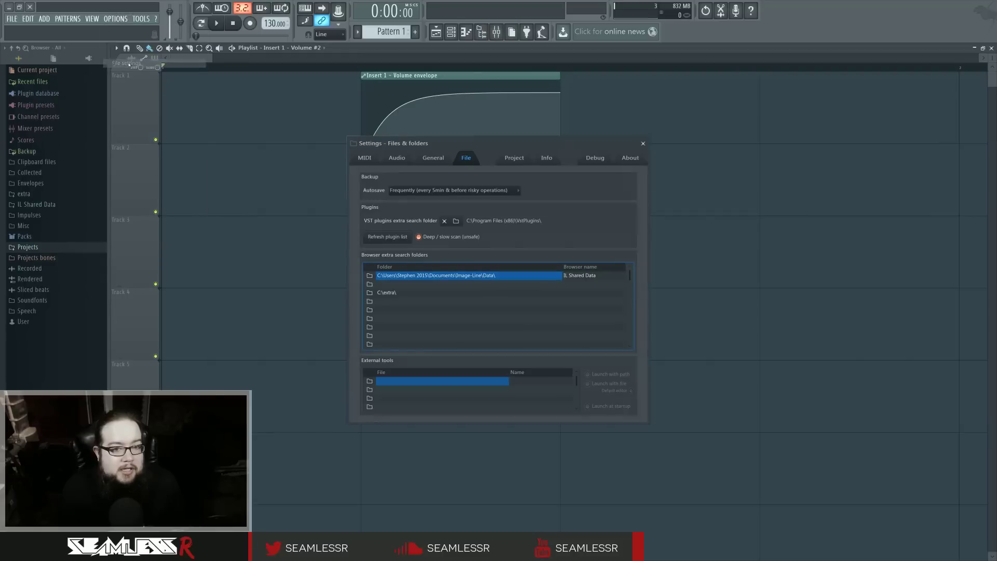
pyautogui.click(401, 238)
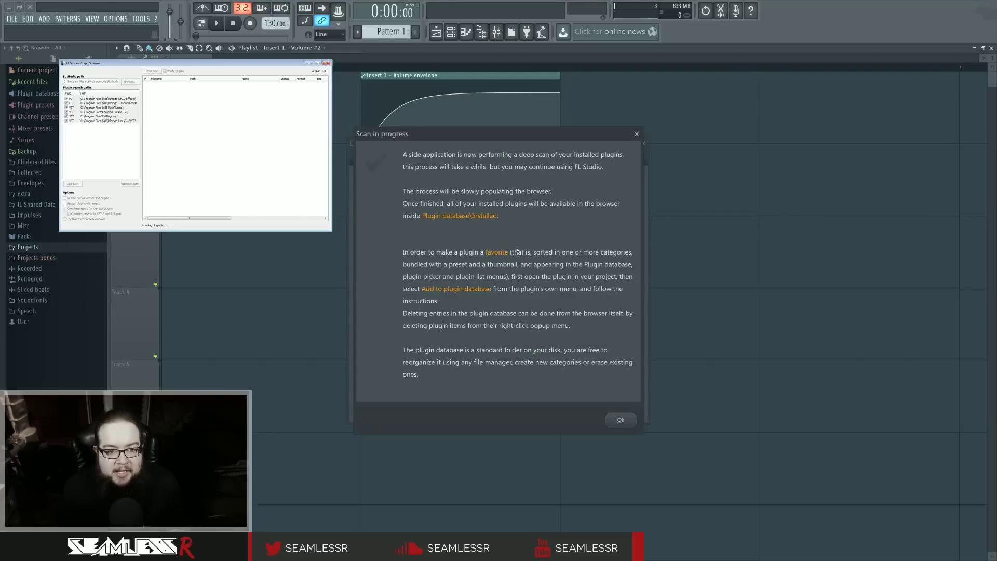
pyautogui.click(620, 420)
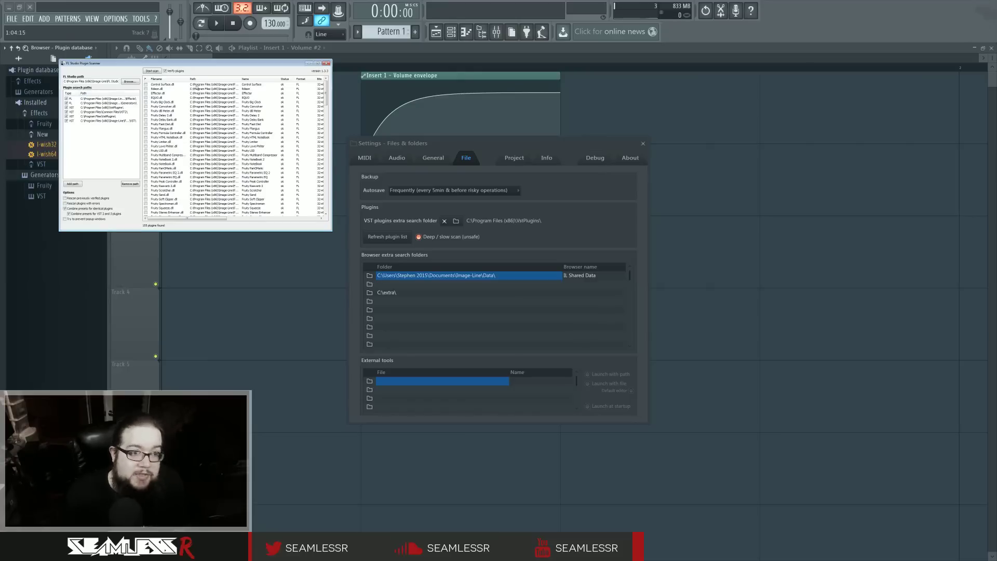
# Look through the plugins found by the Plugin Scanner, collapse the Installed folder in the browser, and close the scanner.
pyautogui.moveTo(211, 64); pyautogui.dragTo(484, 222)
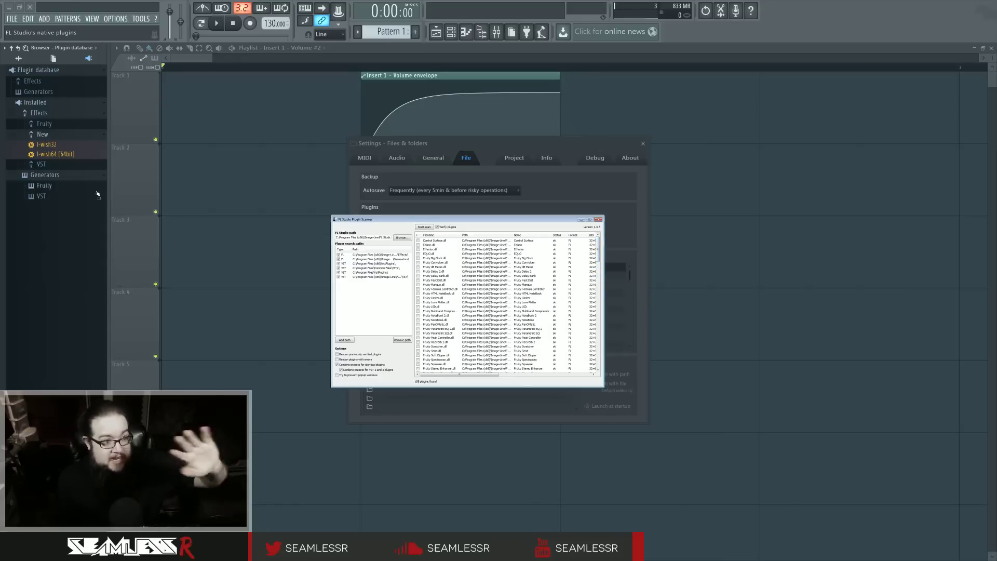
pyautogui.click(71, 105)
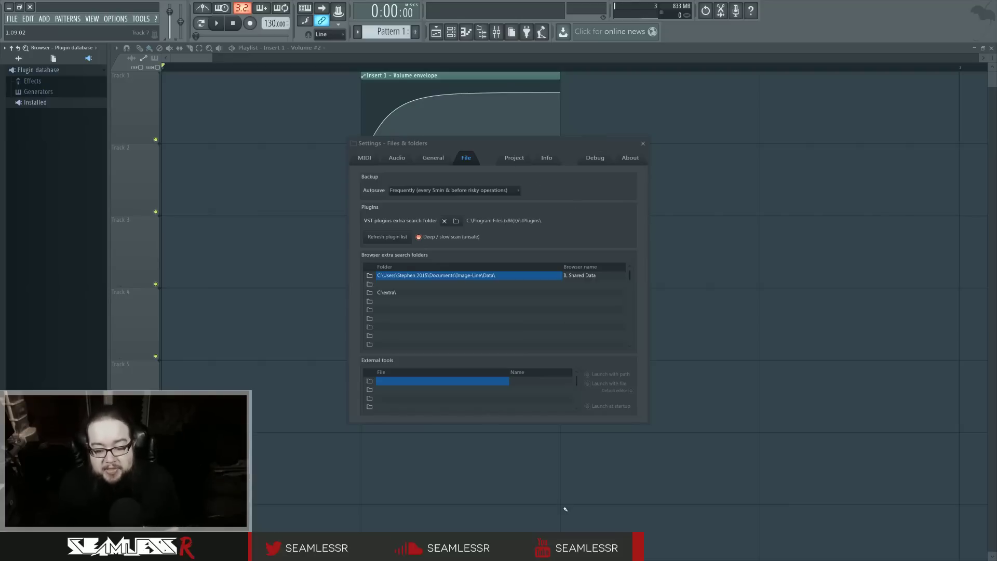
pyautogui.hotkey('alt', 'Tab')
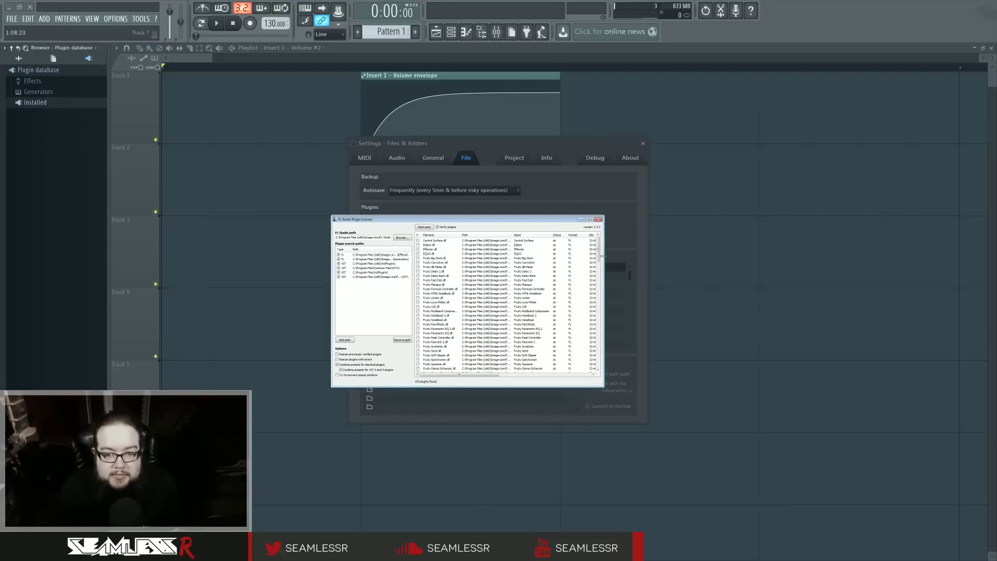
pyautogui.moveTo(598, 255); pyautogui.dragTo(594, 295)
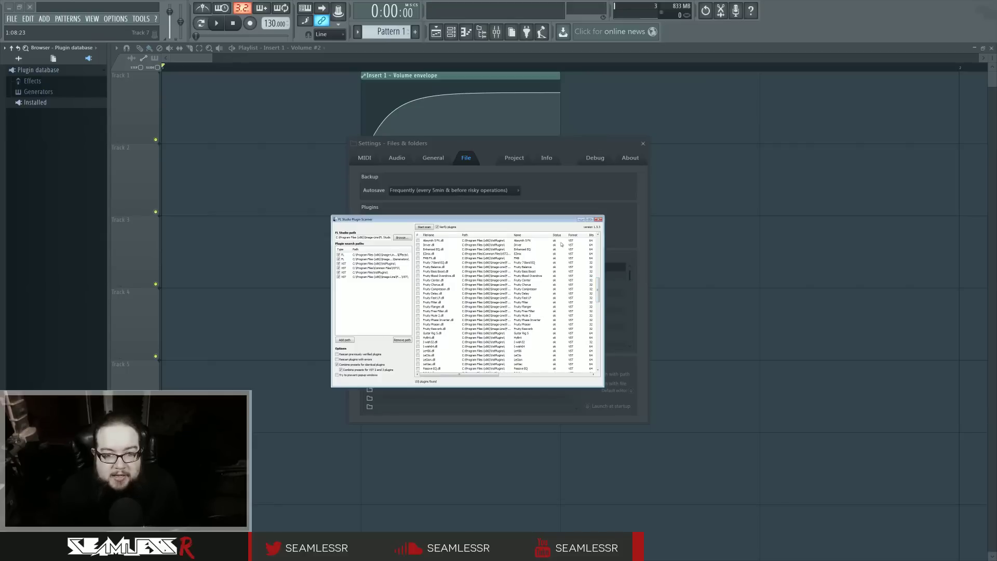
pyautogui.click(599, 219)
# Expand the Effects and Installed folders of the plugin database to examine their plugin categories.
pyautogui.click(37, 83)
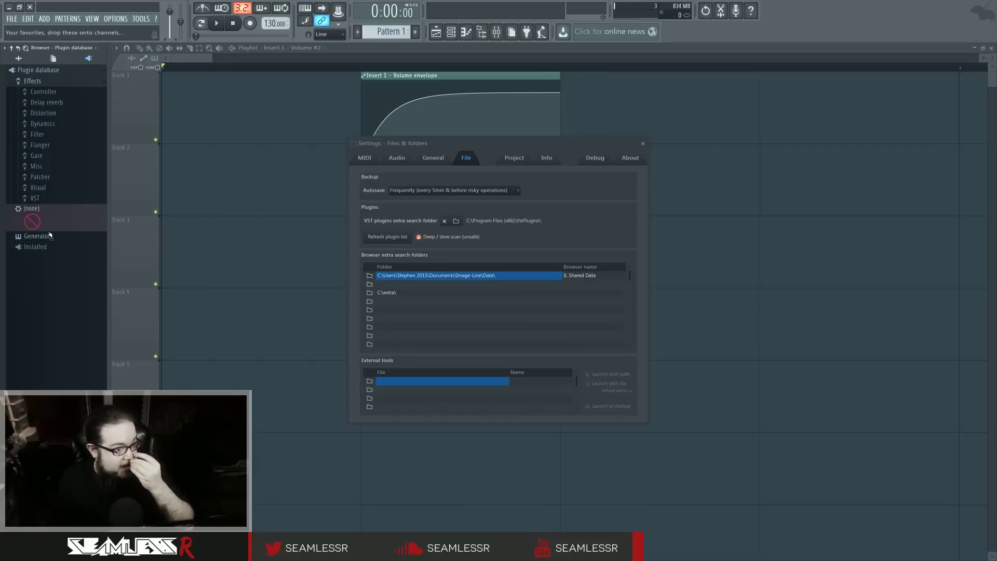
pyautogui.click(36, 246)
pyautogui.click(45, 280)
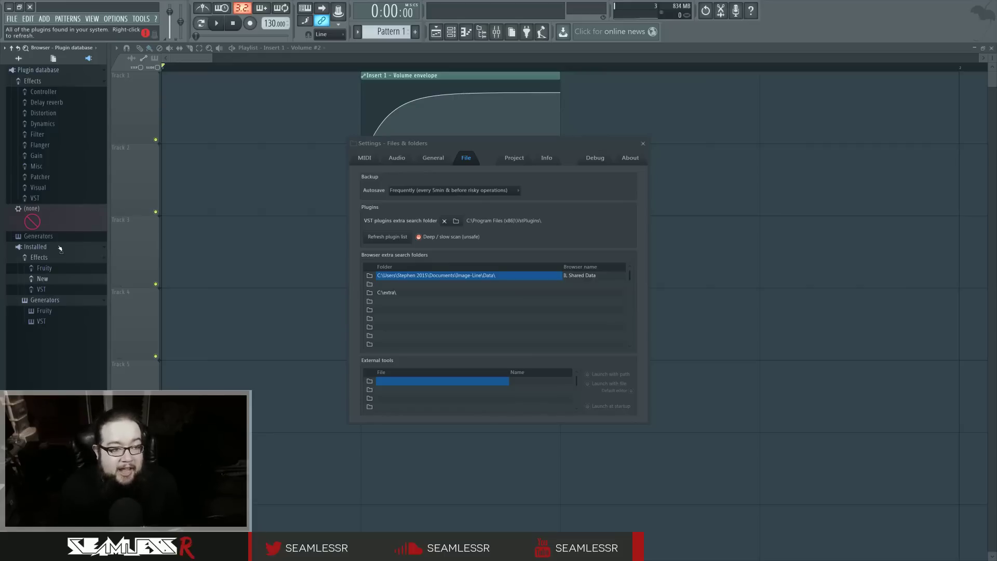
# Replace the settings window with the mixer, open Fruity Balance on Insert 1, and show its option for adding it to the plugin database.
pyautogui.click(496, 32)
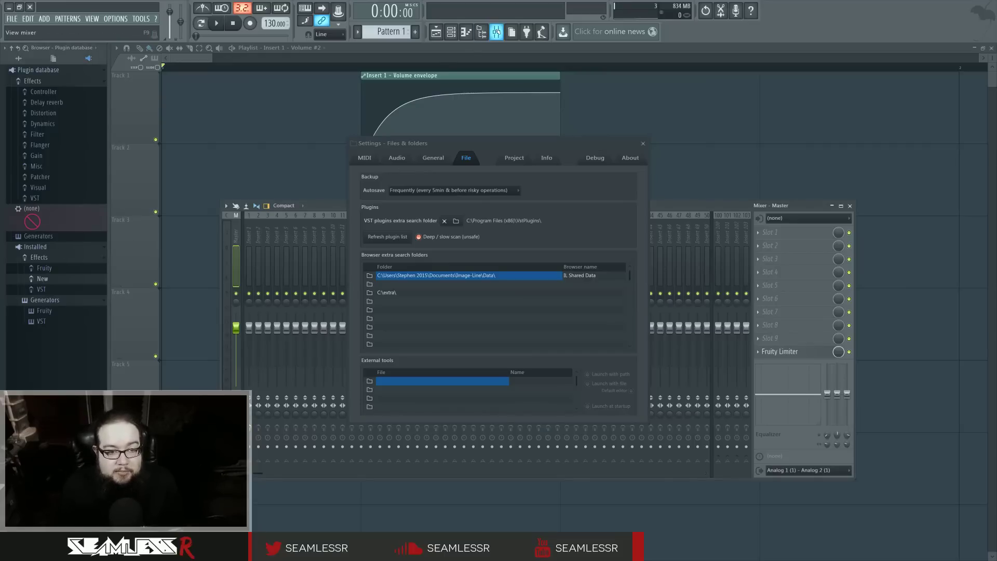
pyautogui.click(643, 144)
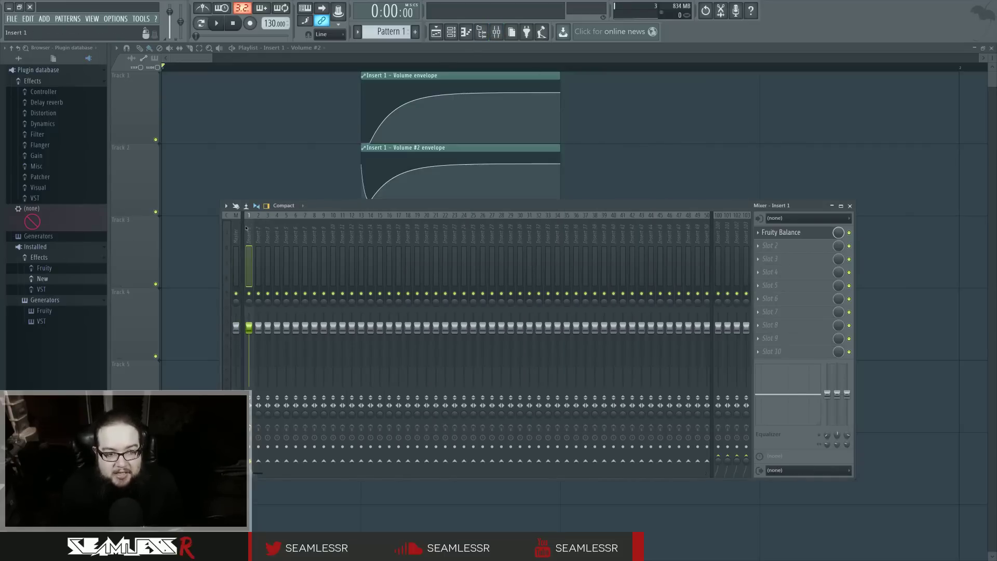
pyautogui.click(779, 232)
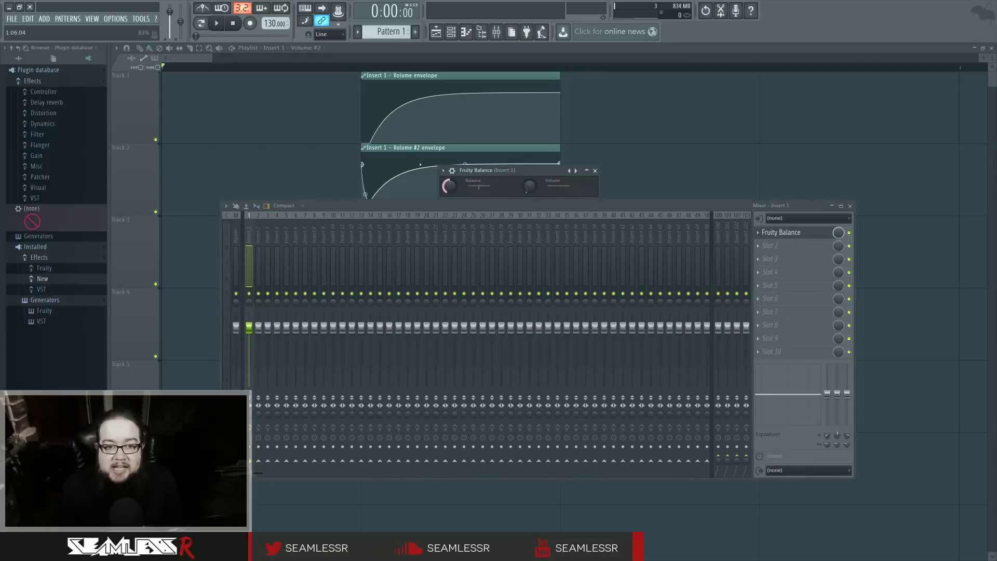
pyautogui.click(443, 171)
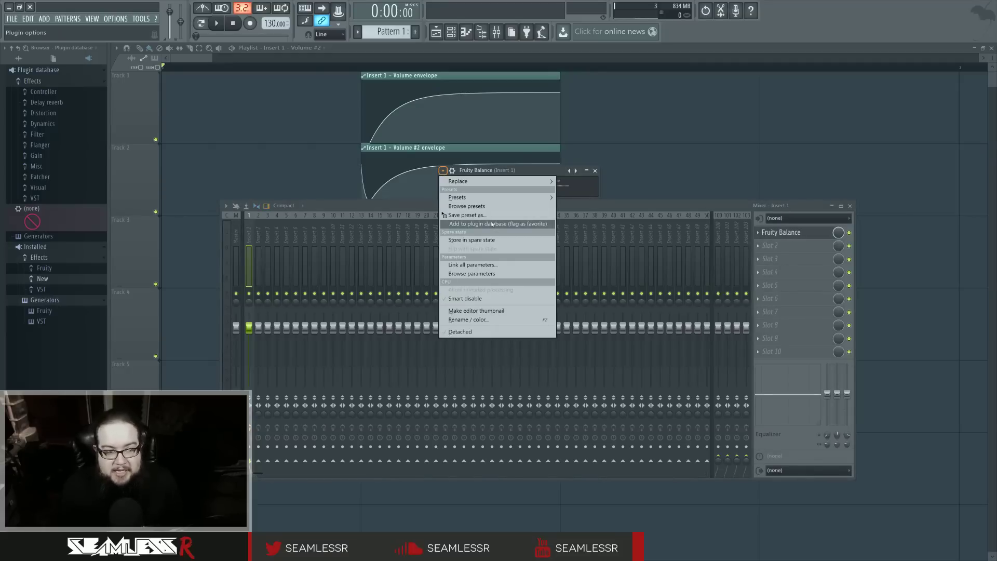
# Expand the Gain effects category to locate Fruity Balance, and collapse the whole plugin database.
pyautogui.click(54, 157)
pyautogui.click(52, 156)
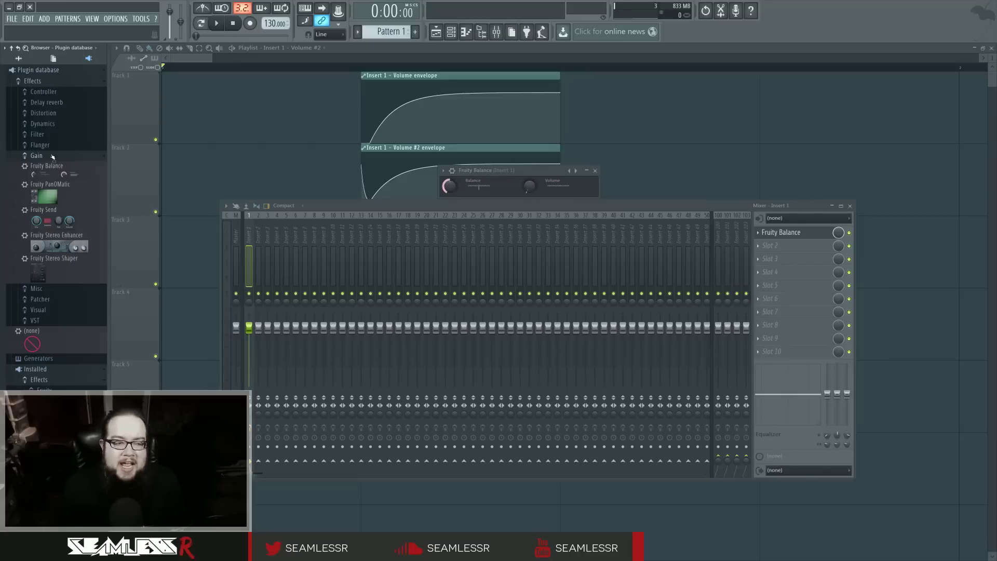
pyautogui.click(54, 83)
pyautogui.click(57, 71)
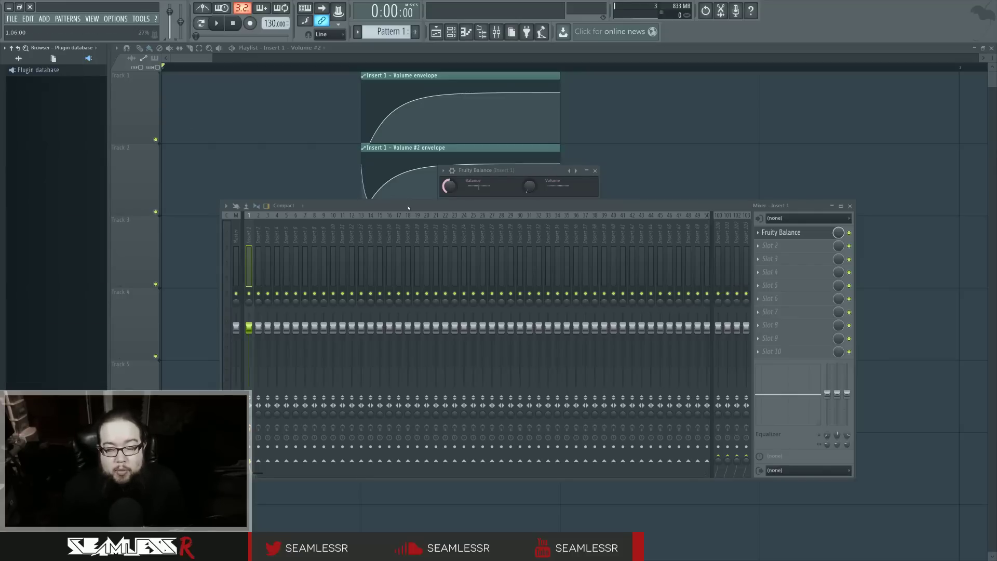
# Move the mixer and Fruity Balance windows clear of the two volume envelope clips, and close and reopen Fruity Balance from Insert 1.
pyautogui.moveTo(410, 208); pyautogui.dragTo(408, 234)
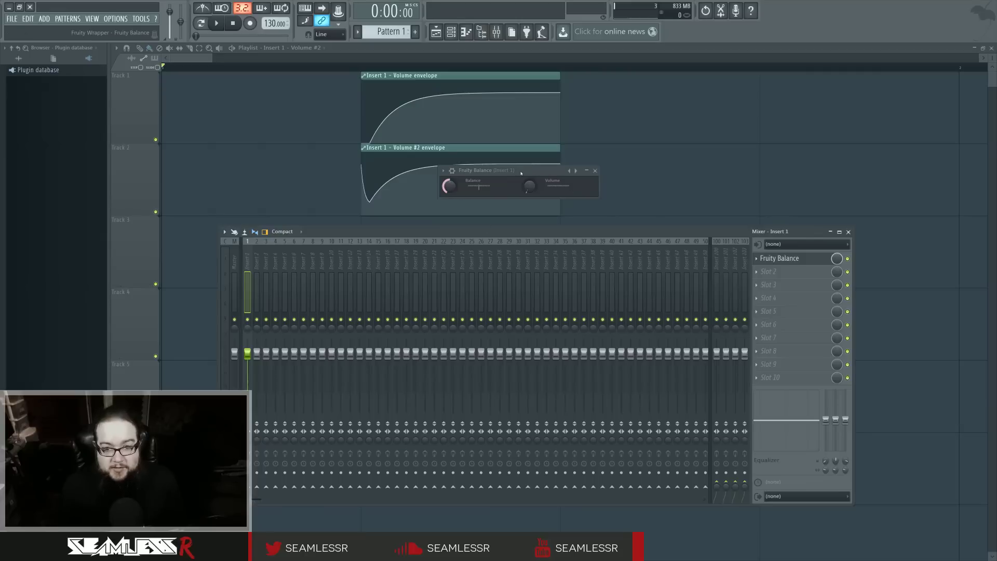
pyautogui.moveTo(521, 173); pyautogui.dragTo(654, 182)
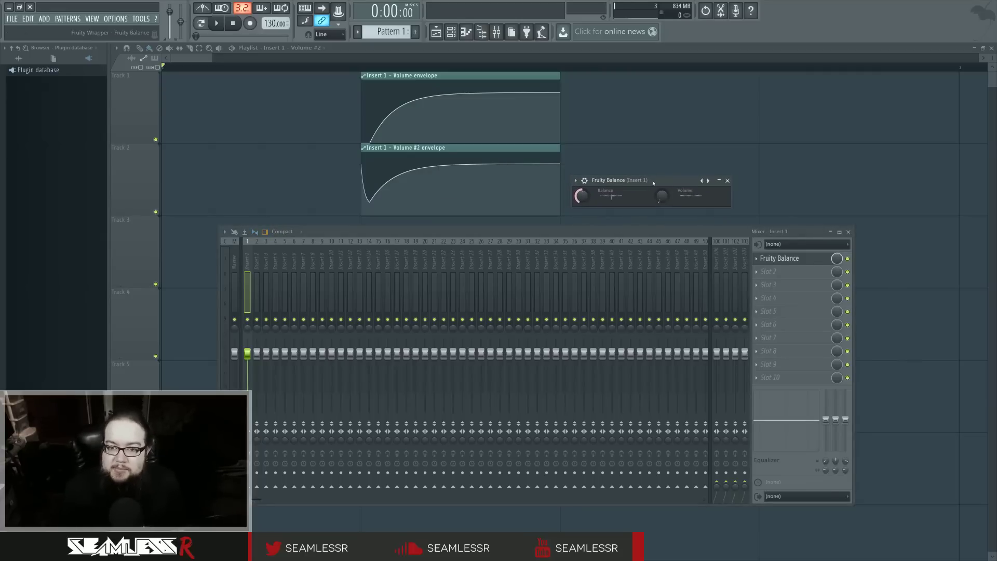
pyautogui.click(728, 180)
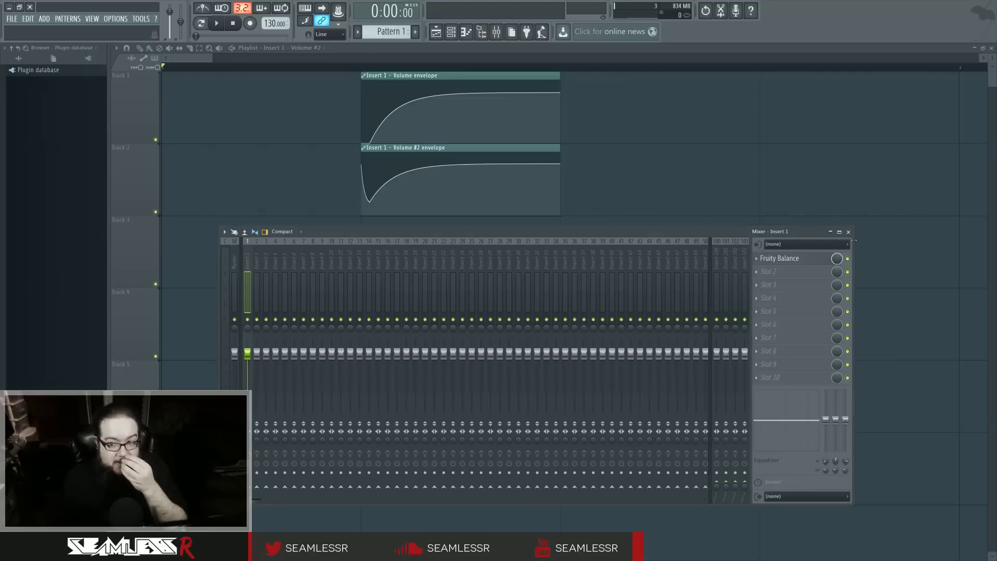
pyautogui.click(779, 258)
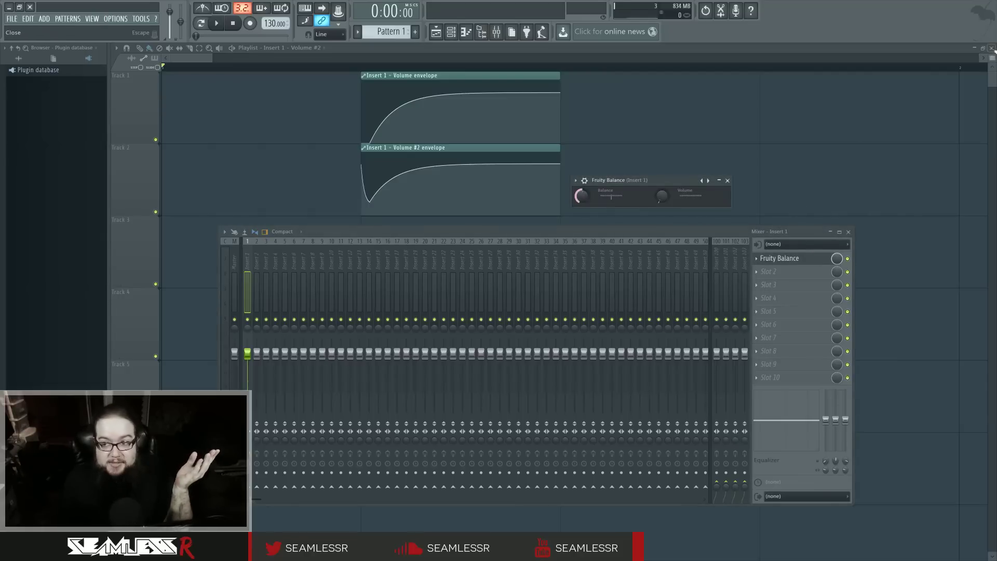
# Hide the playlist, mixer and channel rack, keeping only the Fruity Balance window open in the workspace.
pyautogui.press('F5')
pyautogui.press('F9')
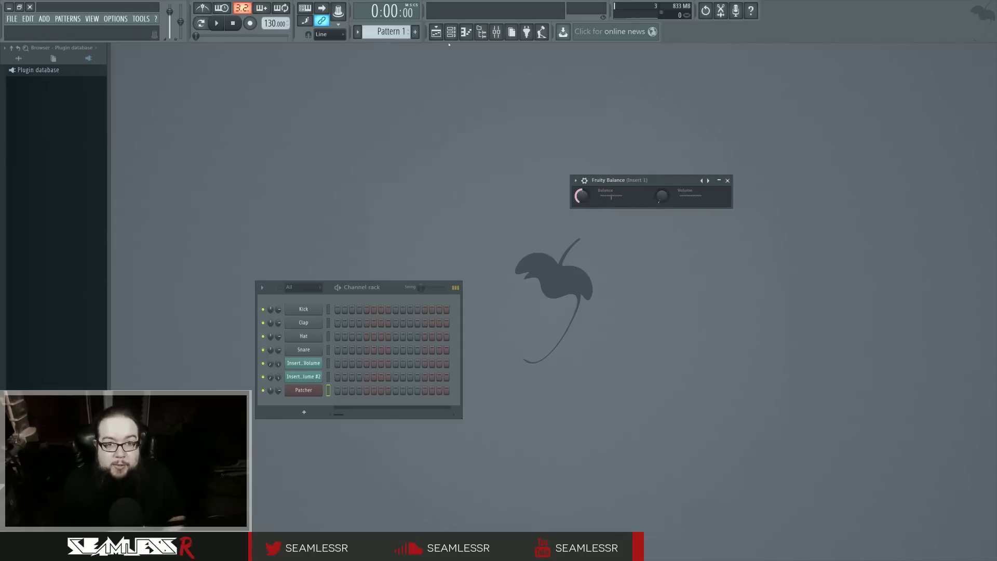
pyautogui.click(451, 33)
pyautogui.click(452, 33)
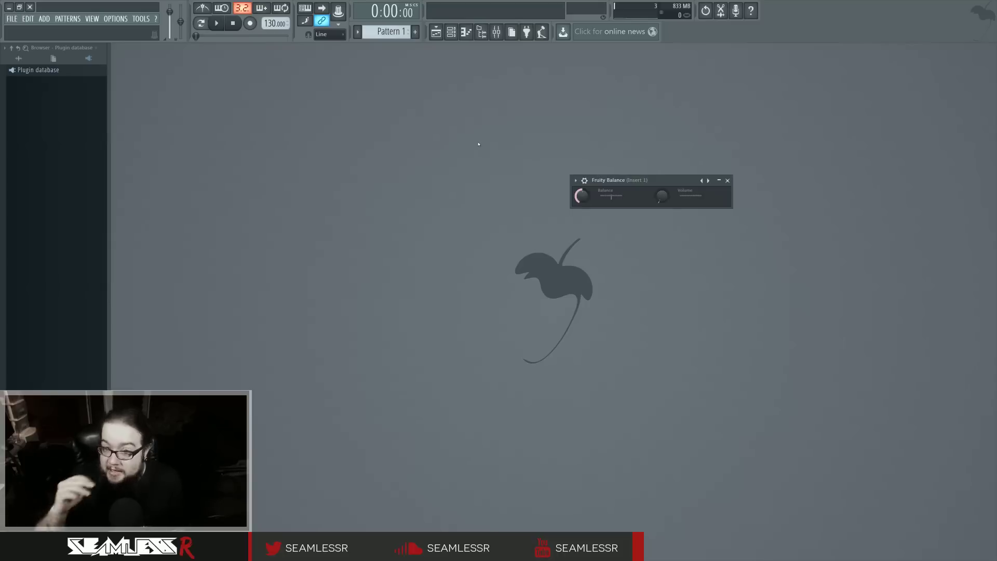